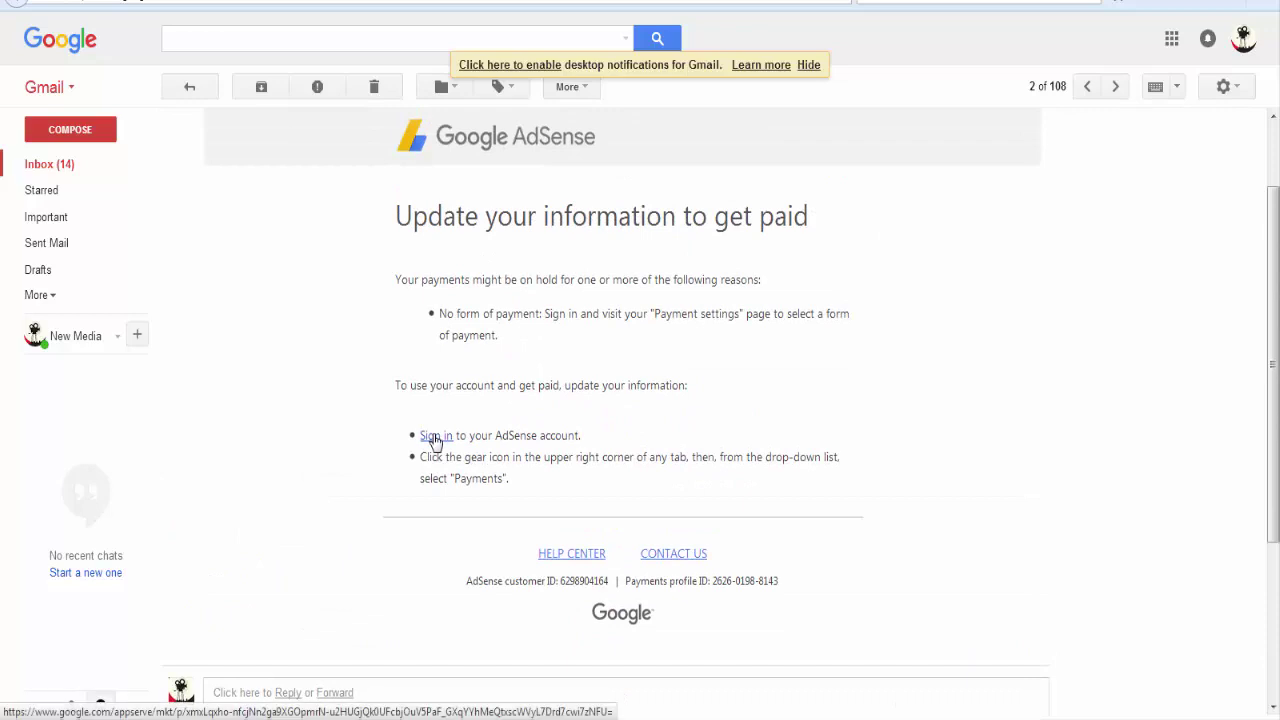
Step: Follow the sign-in link in the AdSense payment email and open the account's Payments settings page
left_click(433, 438)
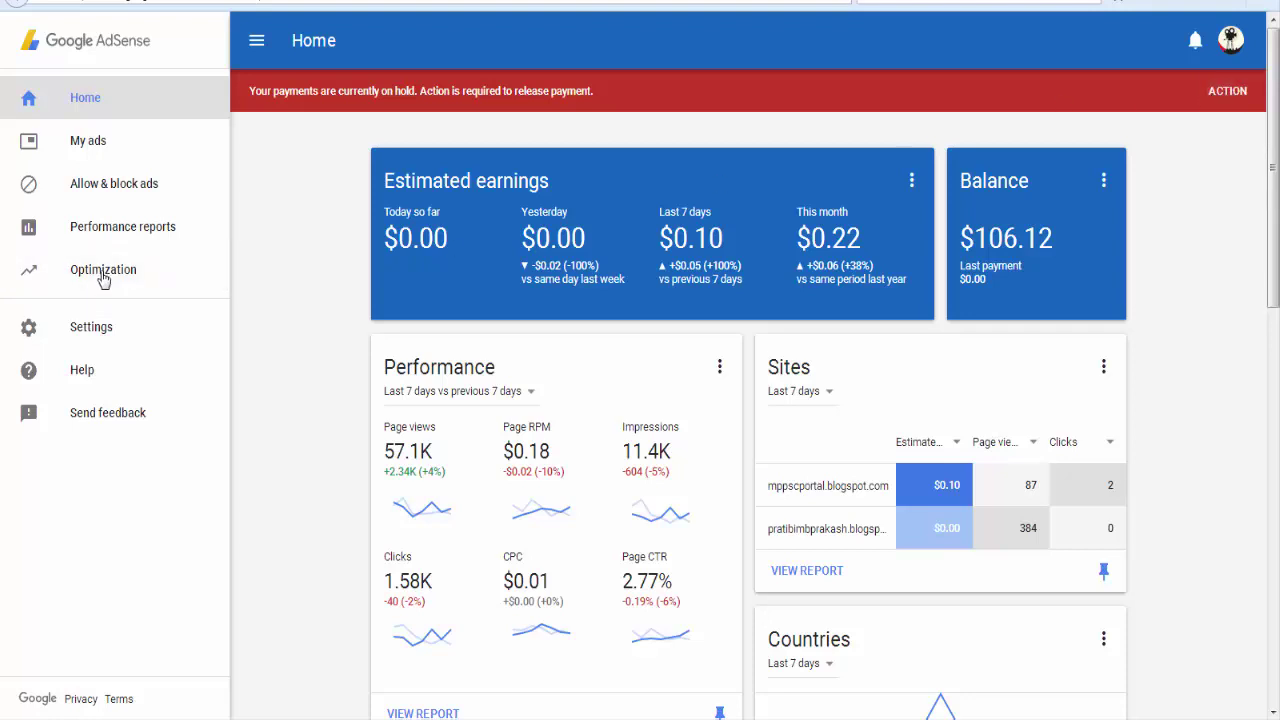
left_click(145, 228)
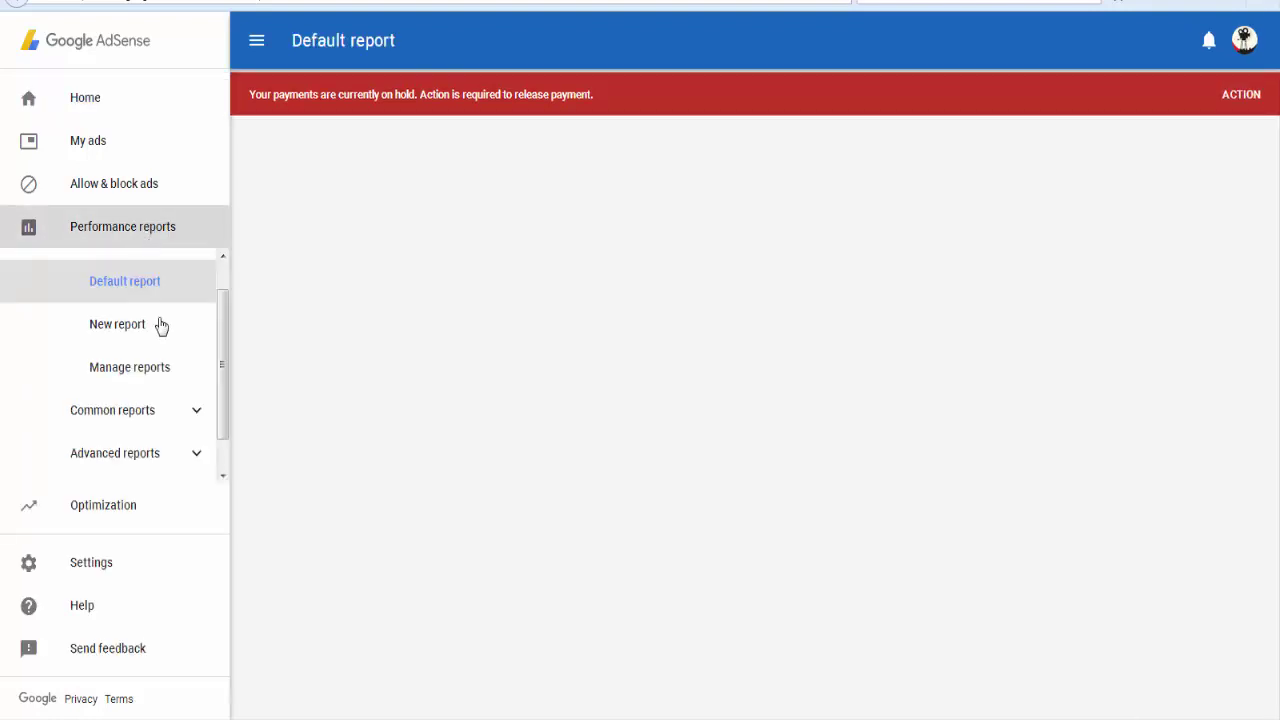
left_click(105, 569)
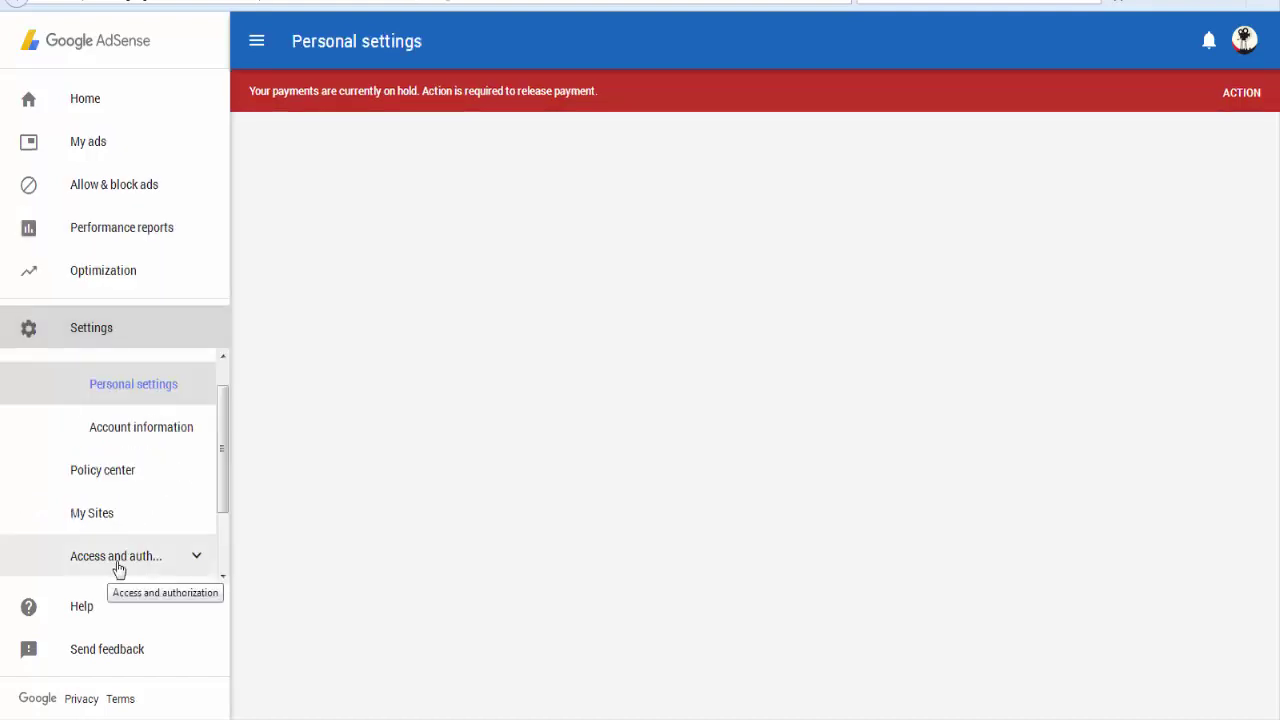
scroll(166, 534, "down", 1)
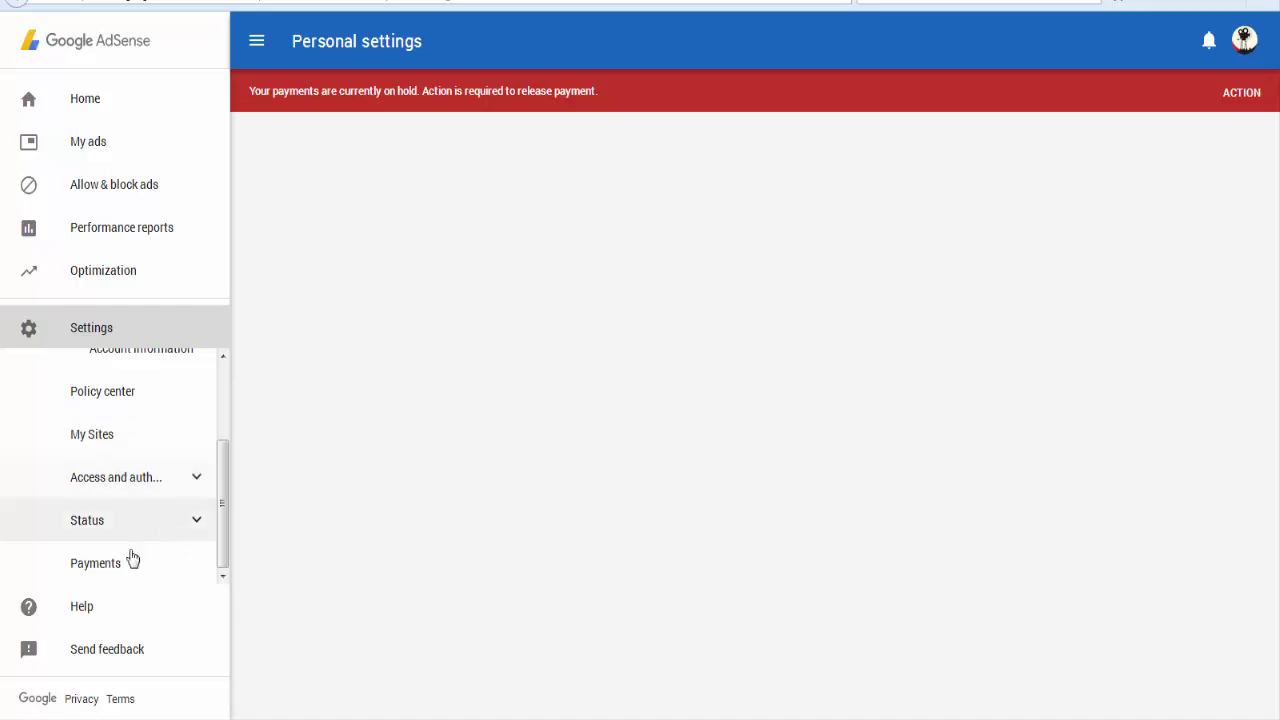
left_click(102, 567)
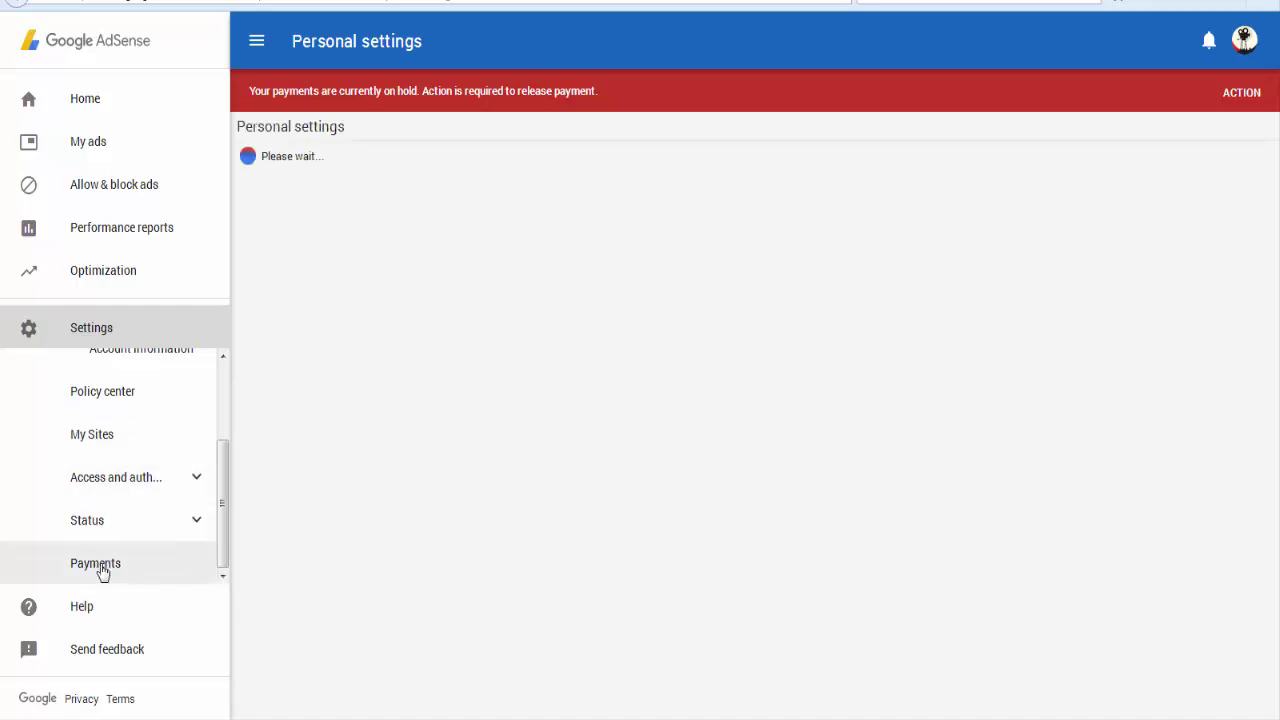
left_click(103, 567)
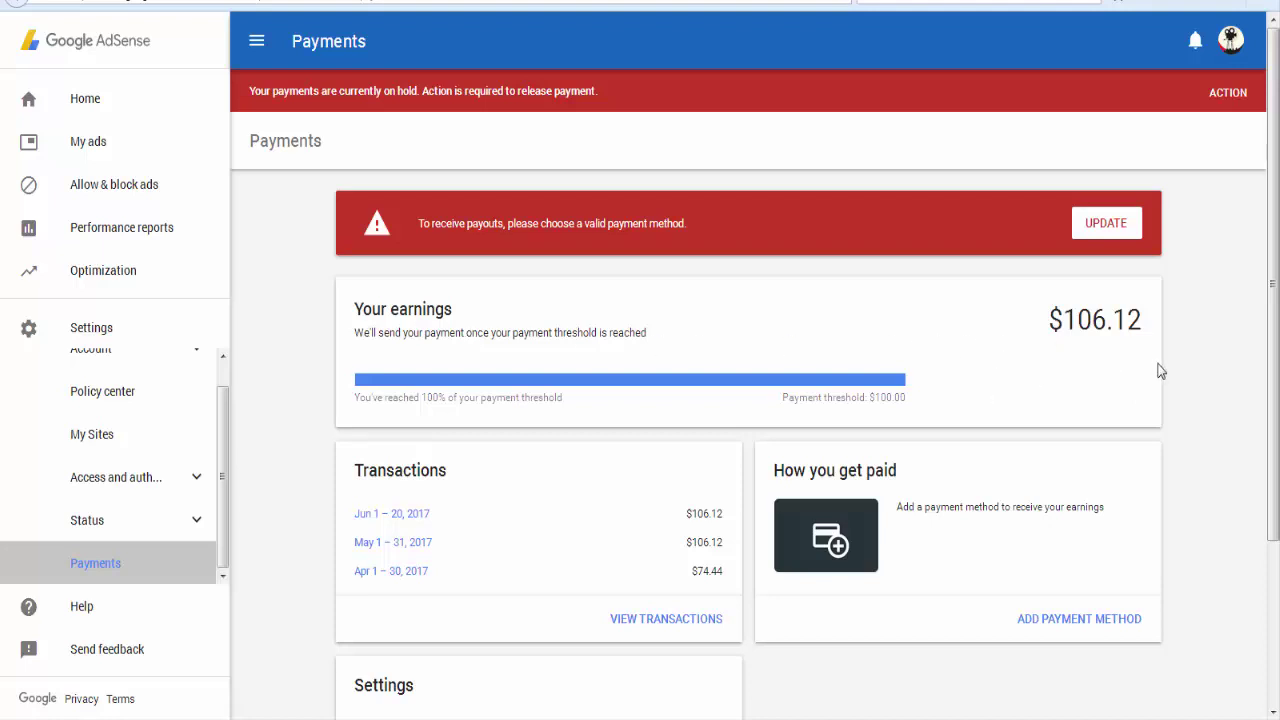
Step: Review the earnings, transactions, payment method and settings sections of the Payments page, and return to the AdSense home page
scroll(1196, 371, "down", 1)
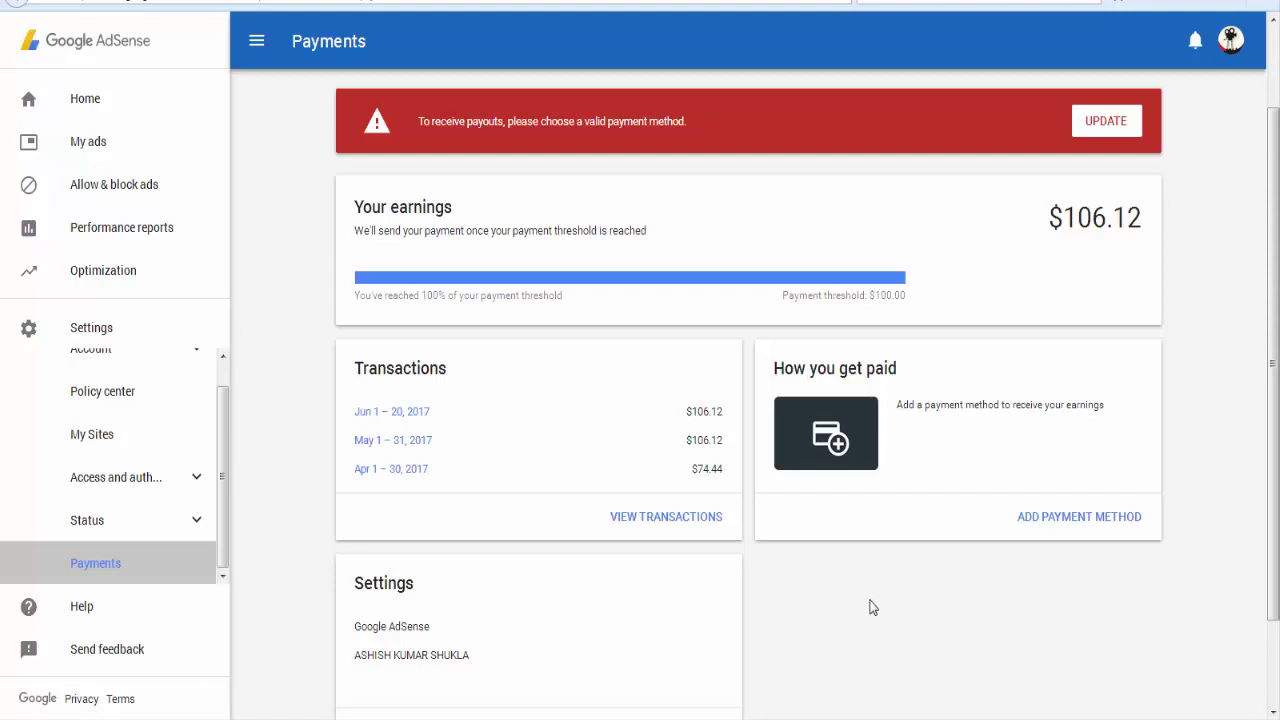
scroll(870, 607, "down", 2)
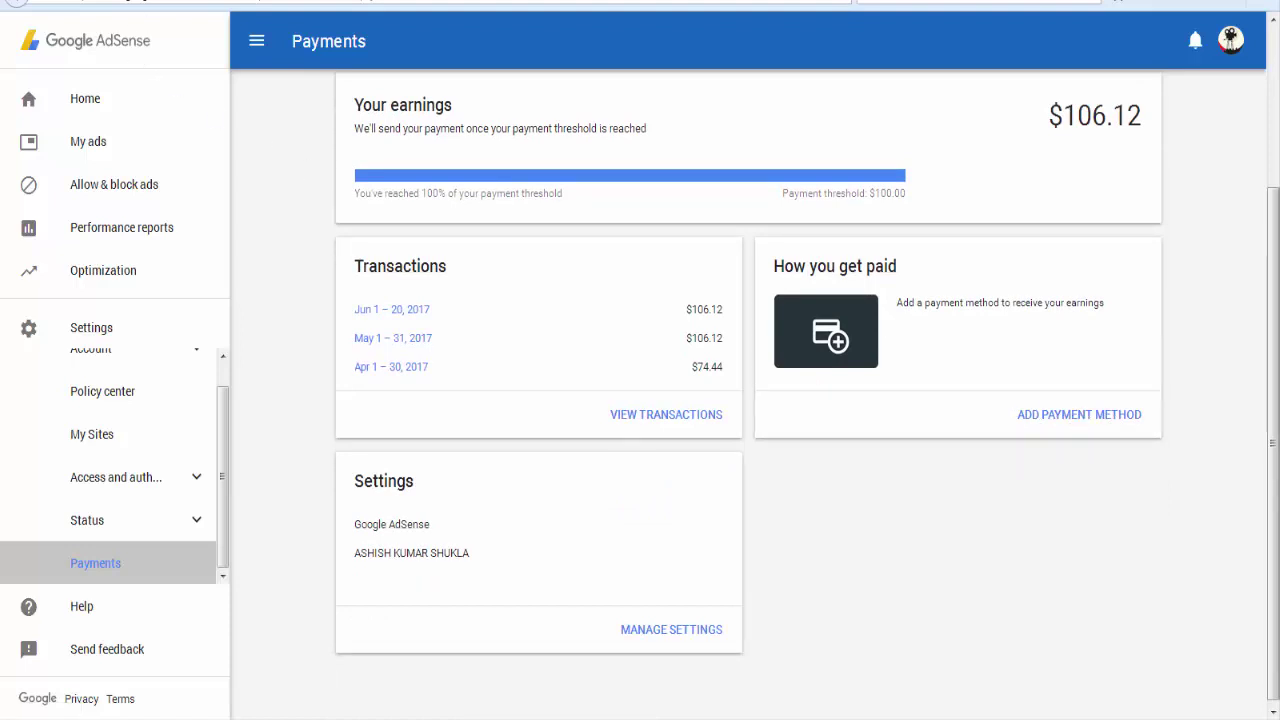
scroll(883, 523, "up", 3)
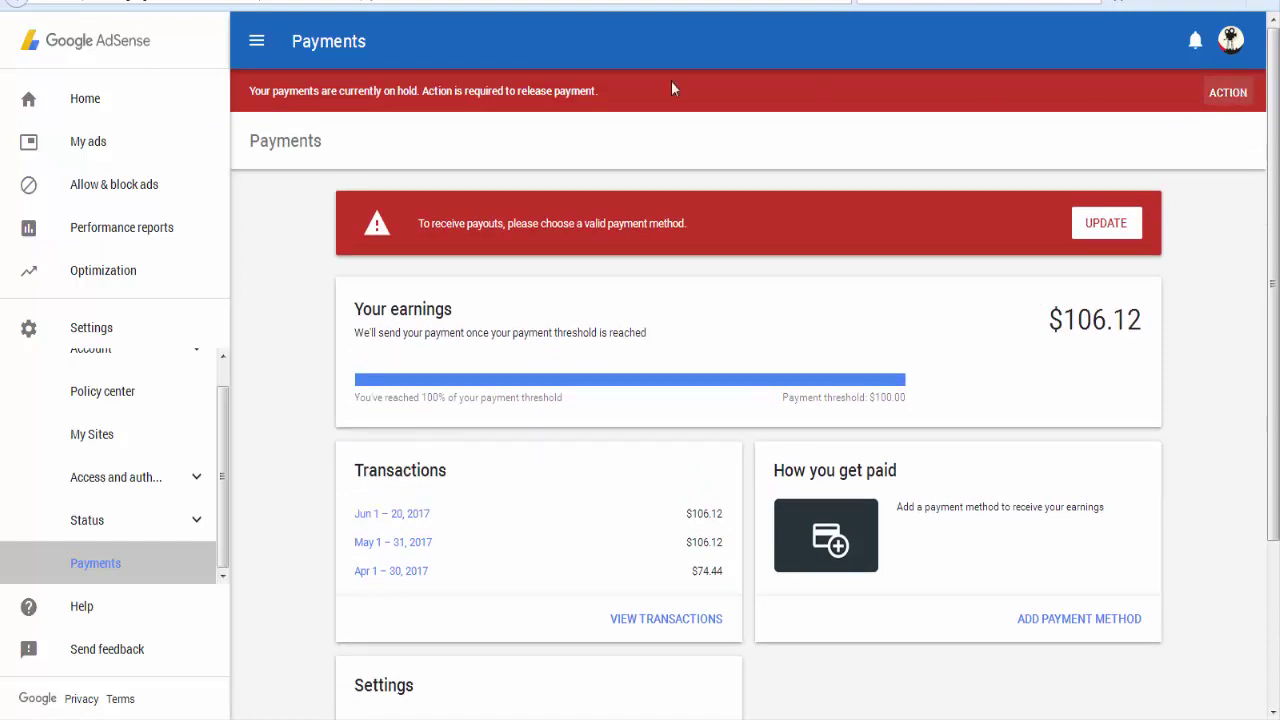
left_click(92, 102)
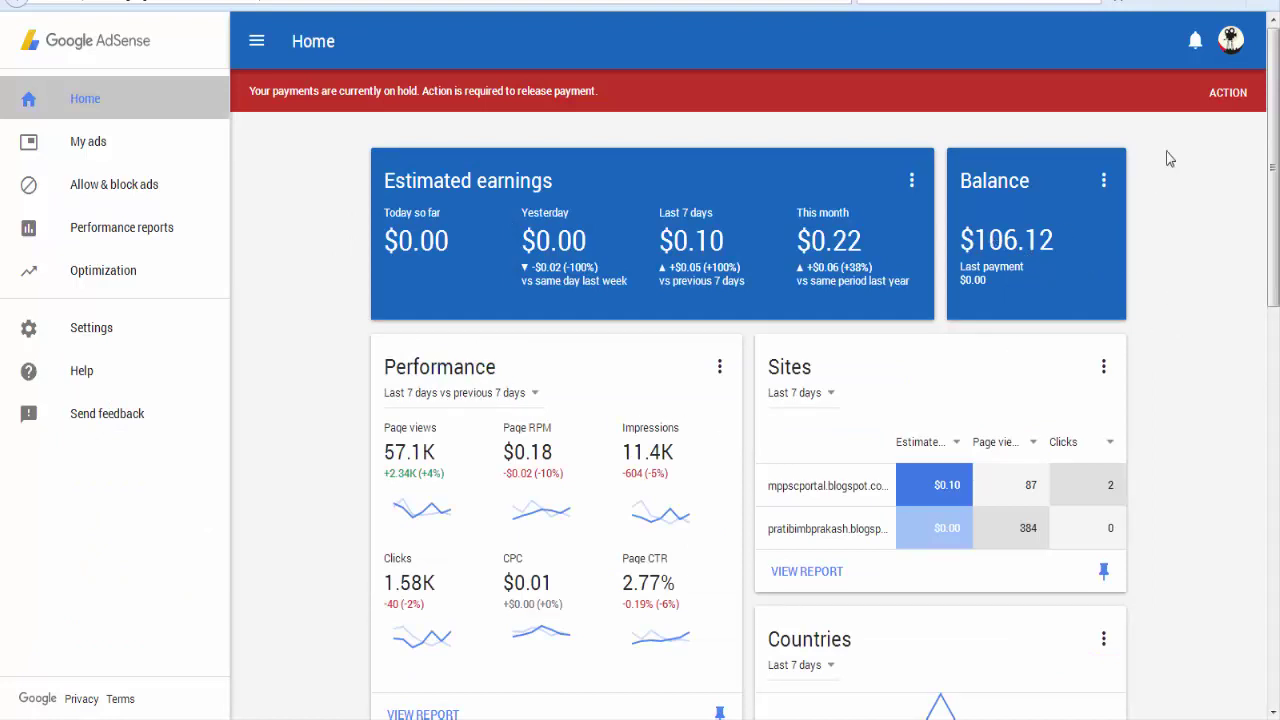
Step: Open the Payments page from the payments-on-hold alert and bring up the form for adding a payment method
left_click(1233, 100)
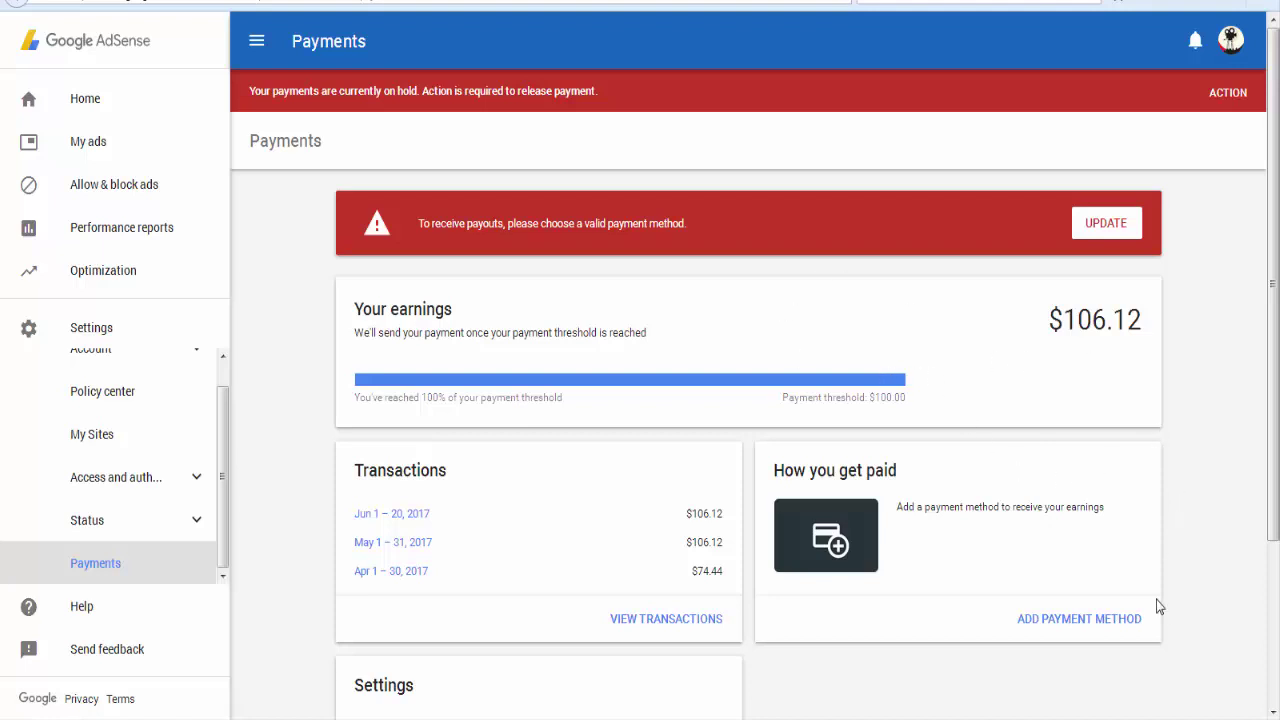
scroll(1177, 651, "down", 2)
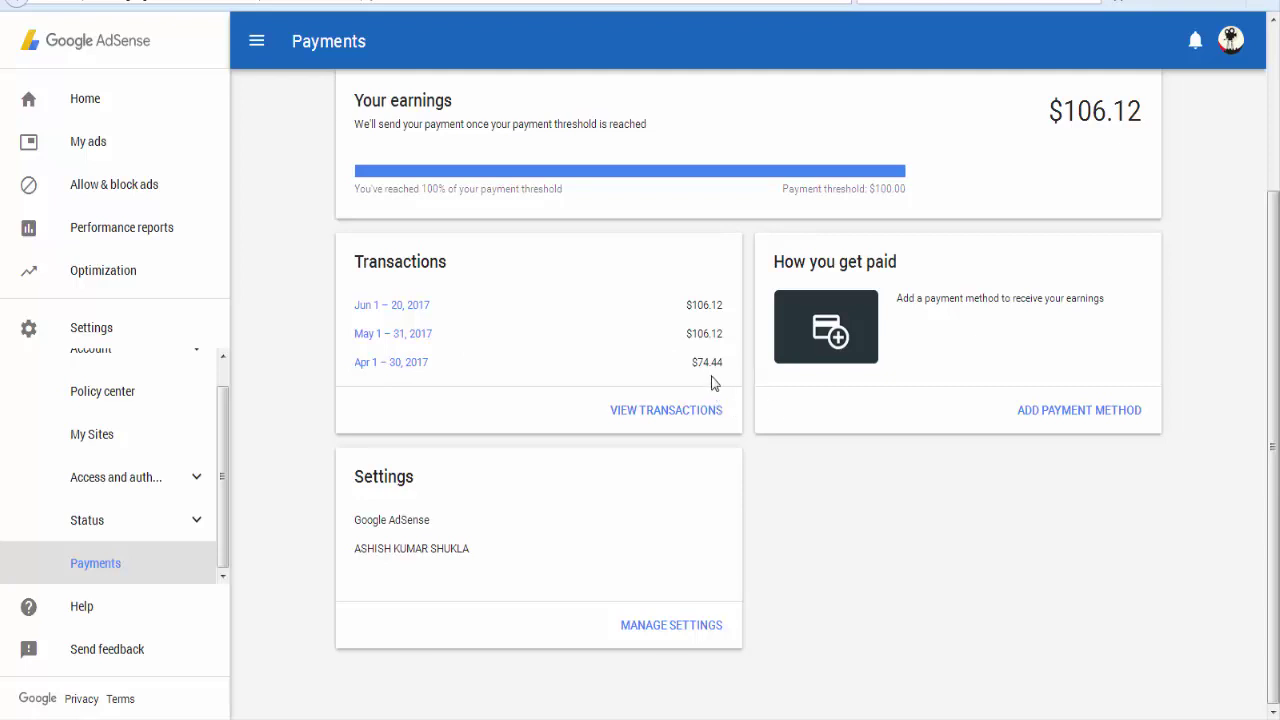
left_click(1075, 412)
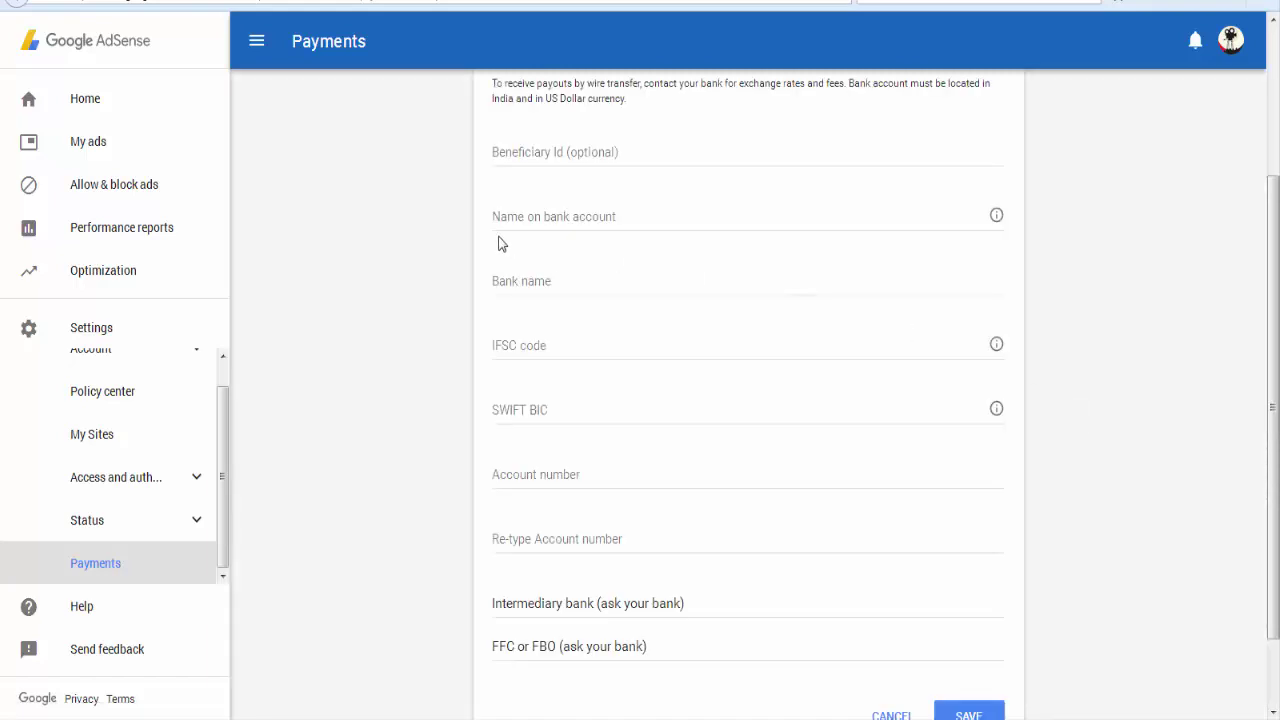
scroll(754, 451, "up", 3)
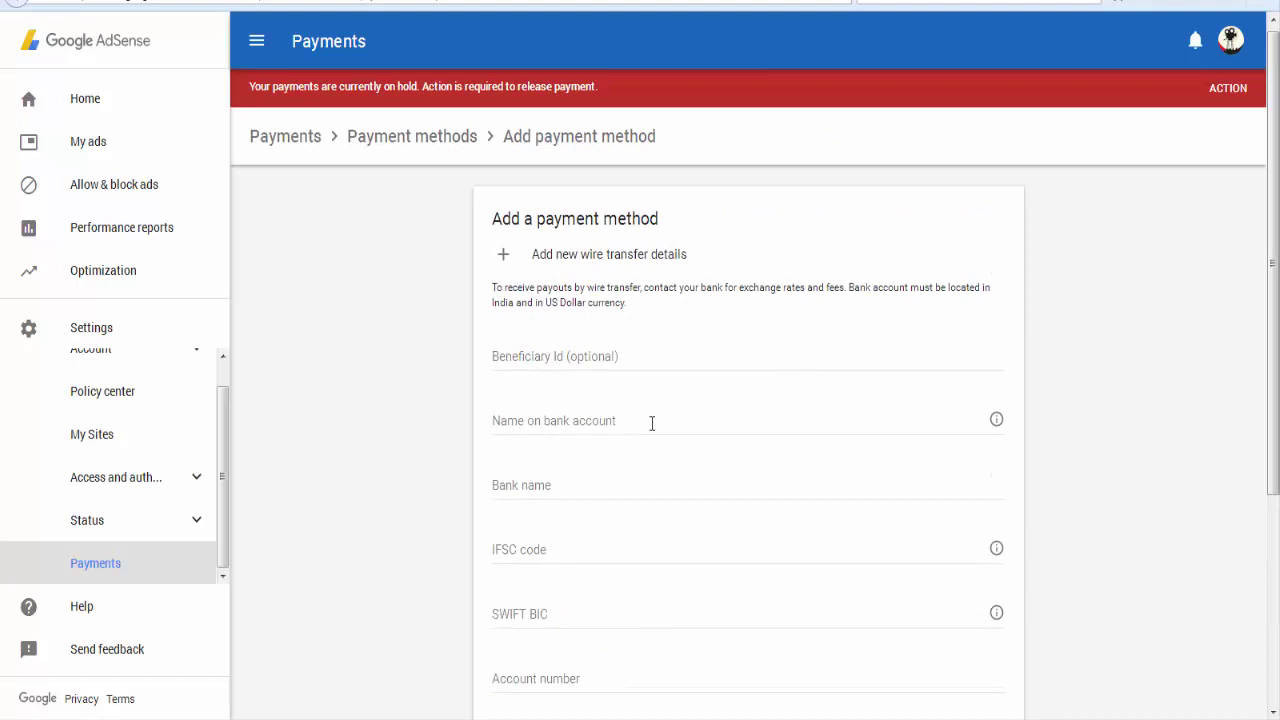
scroll(651, 423, "down", 1)
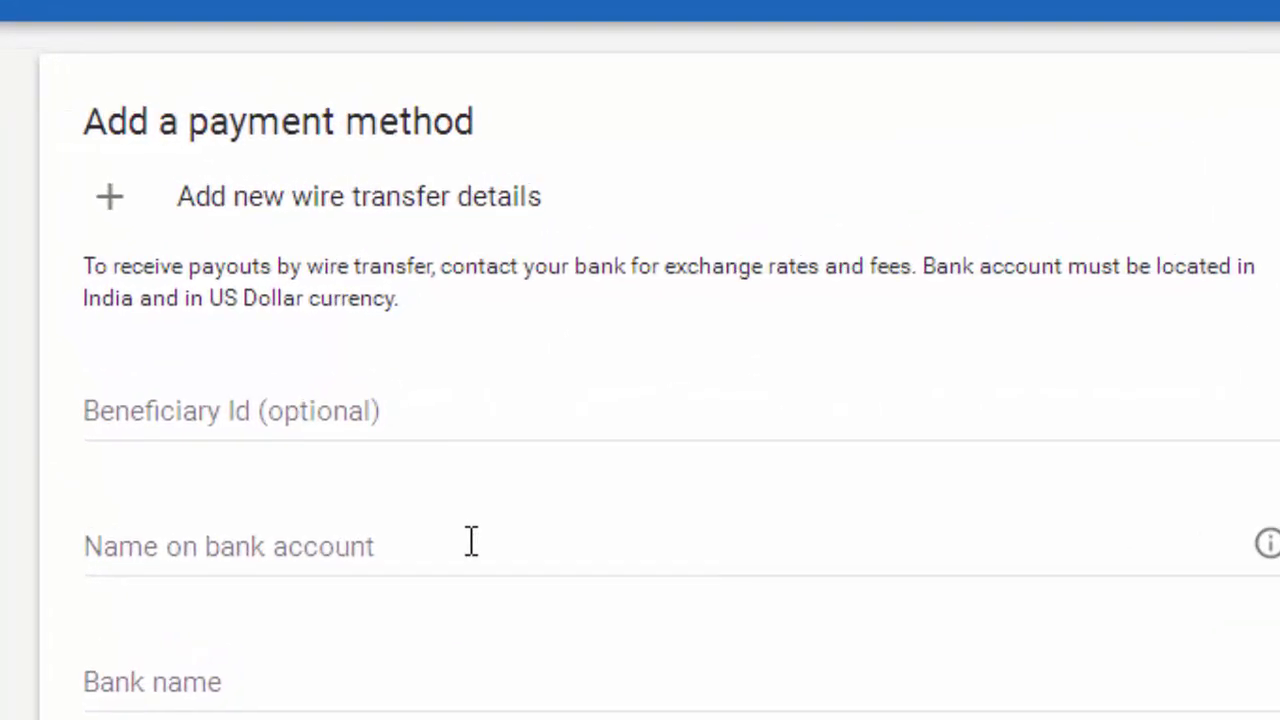
Step: Go through the wire transfer form's account name, bank name, SWIFT BIC and account number fields, keeping the current Windows color scheme when asked
left_click(471, 541)
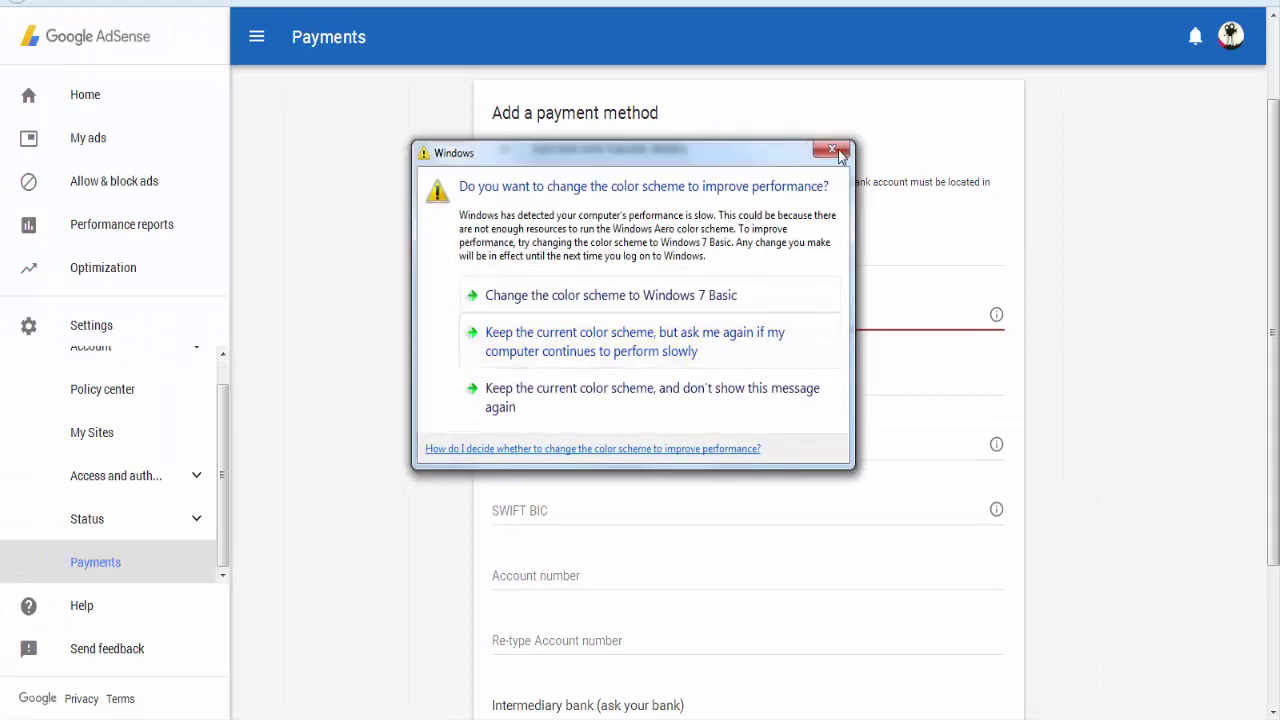
left_click(548, 345)
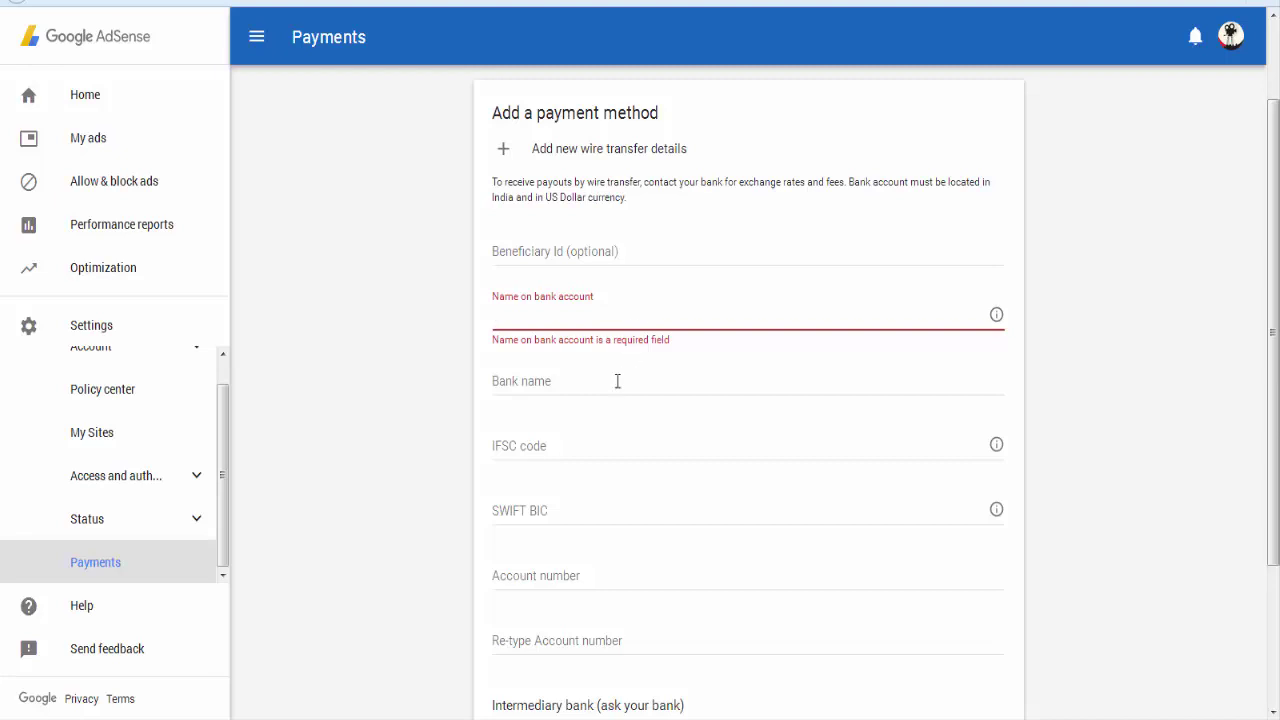
left_click(555, 385)
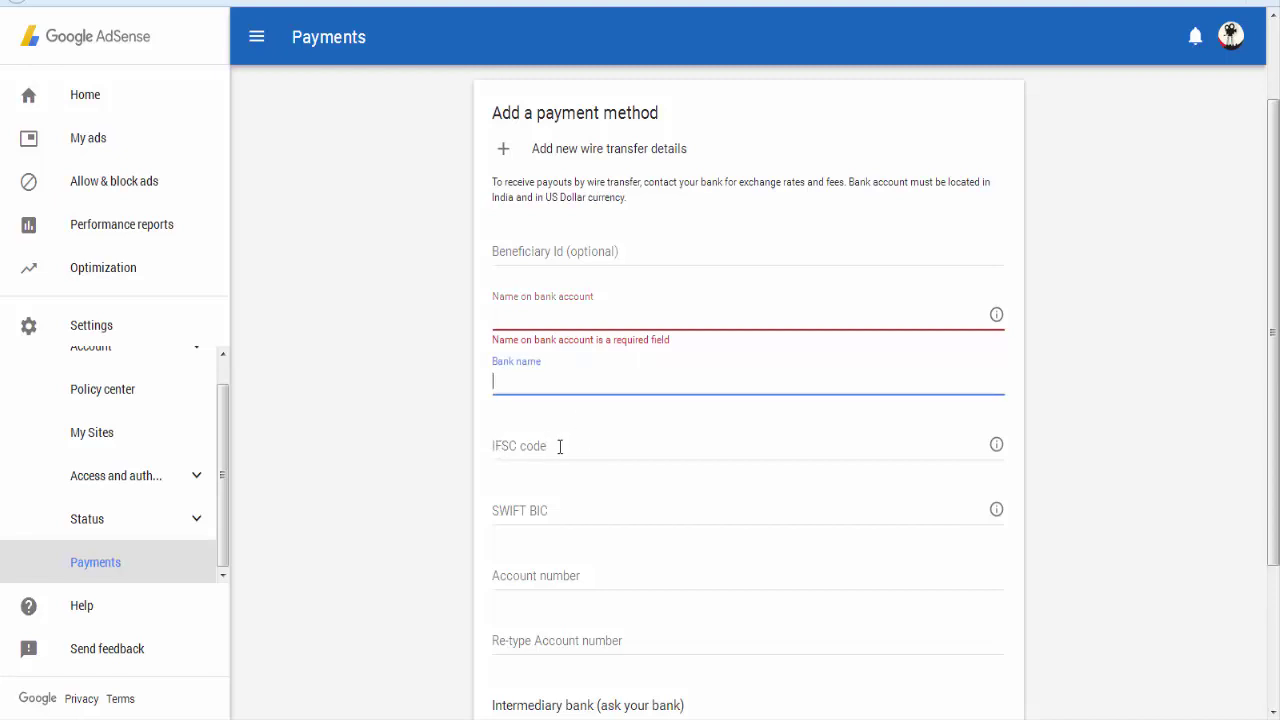
left_click(512, 517)
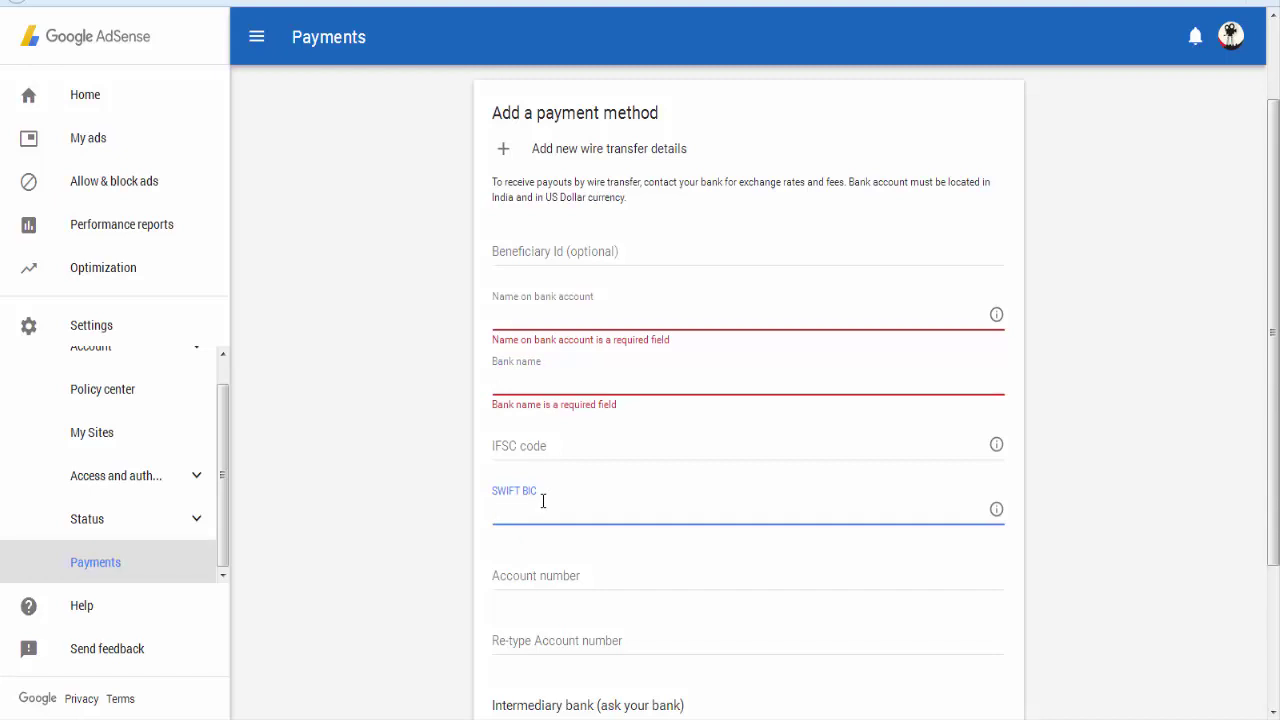
left_click(508, 572)
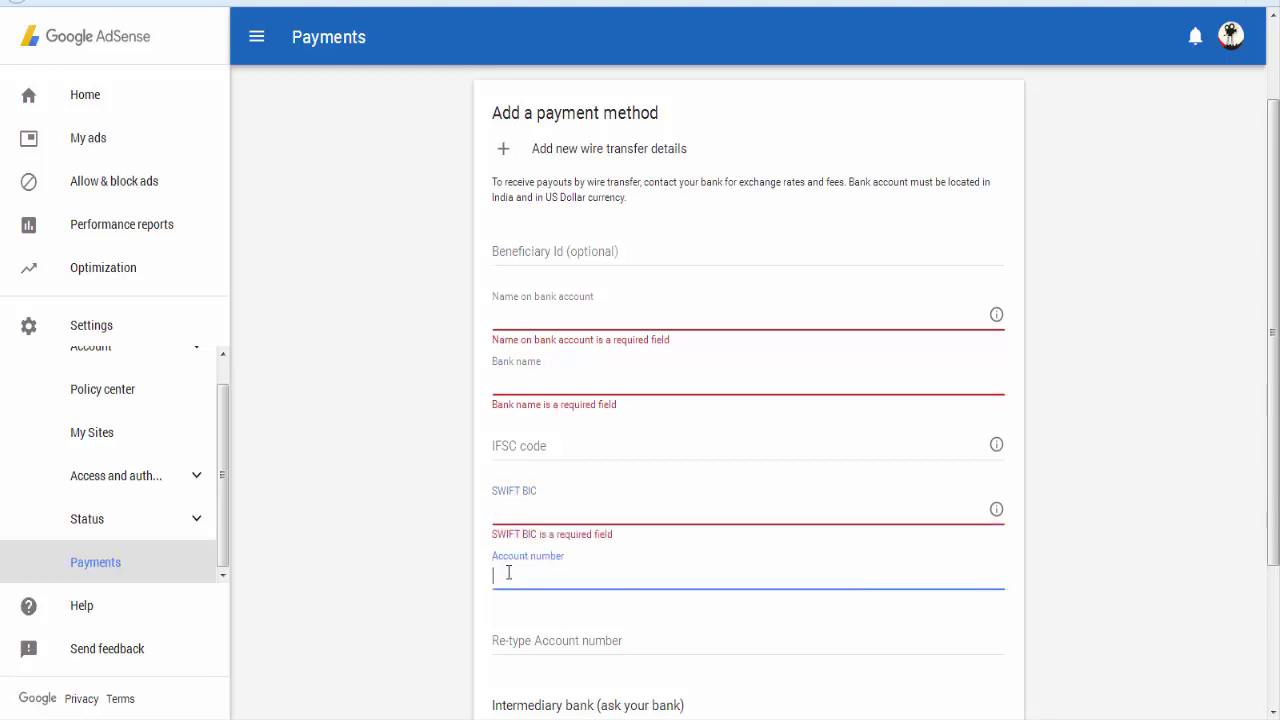
left_click(510, 638)
Step: Check the intermediary bank and FFC or FBO sections of the wire transfer form, and dismiss the Windows color scheme prompt
scroll(455, 643, "down", 3)
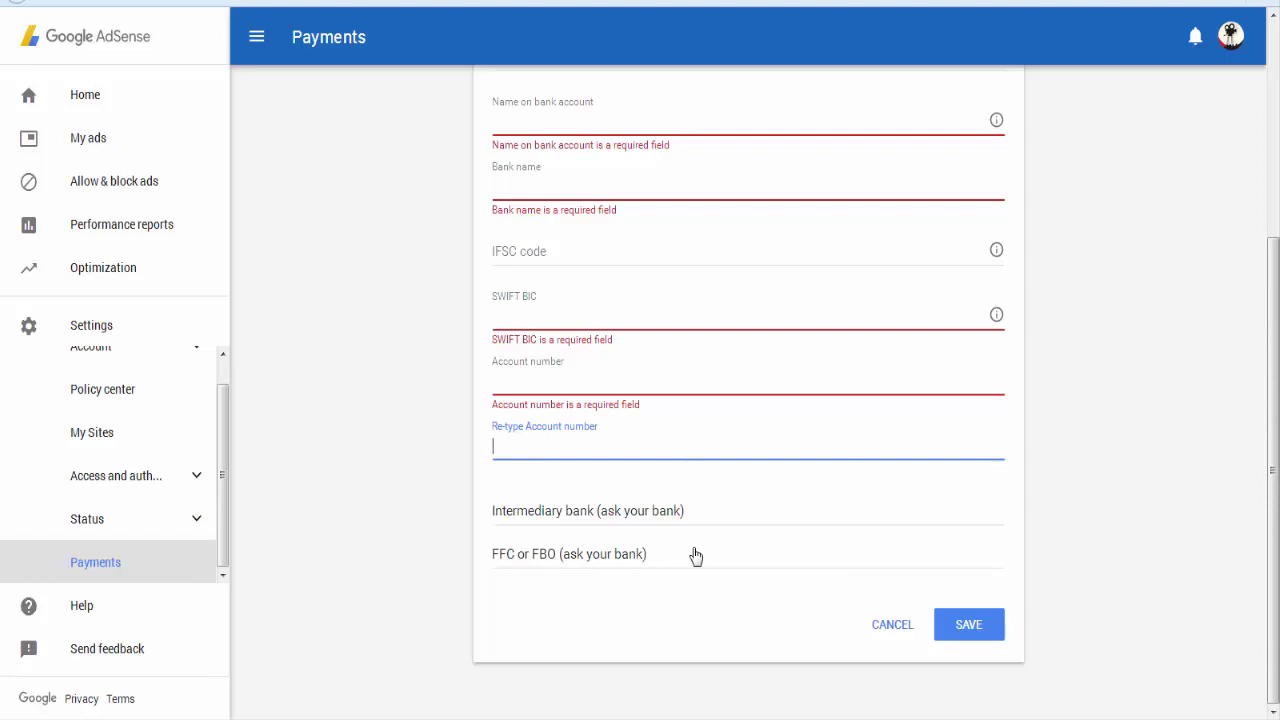
scroll(843, 571, "up", 2)
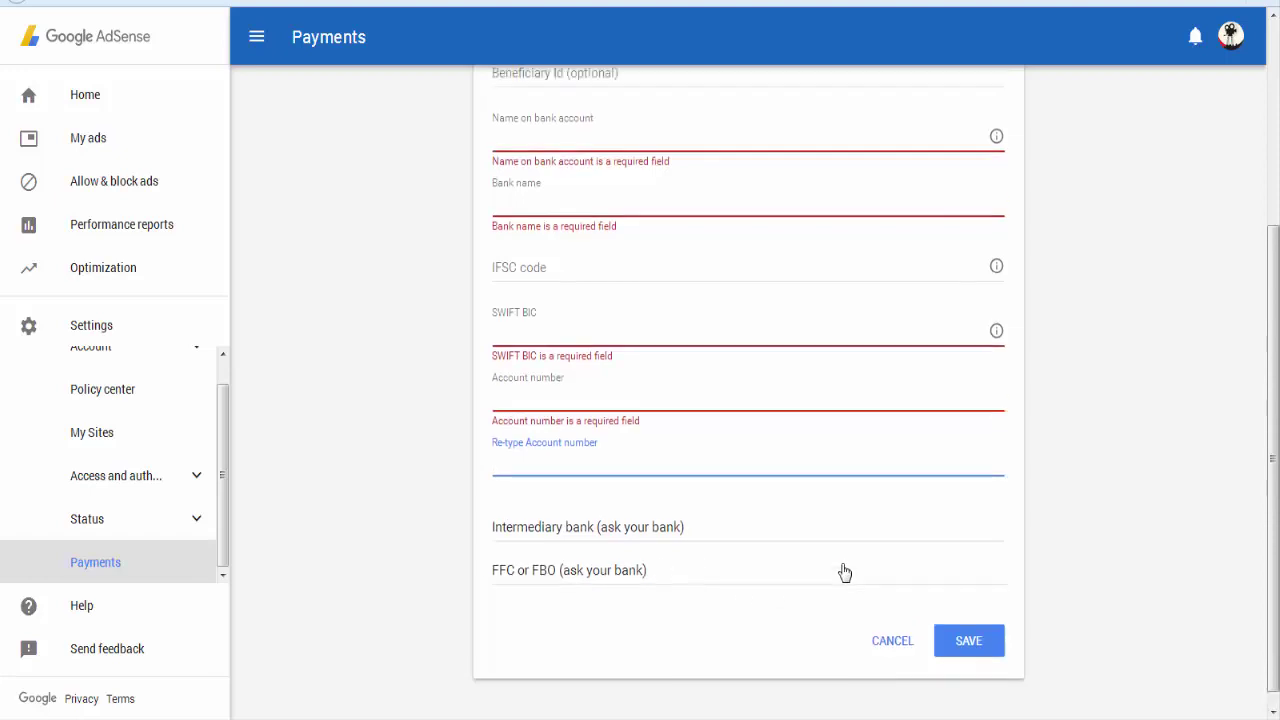
scroll(634, 330, "up", 2)
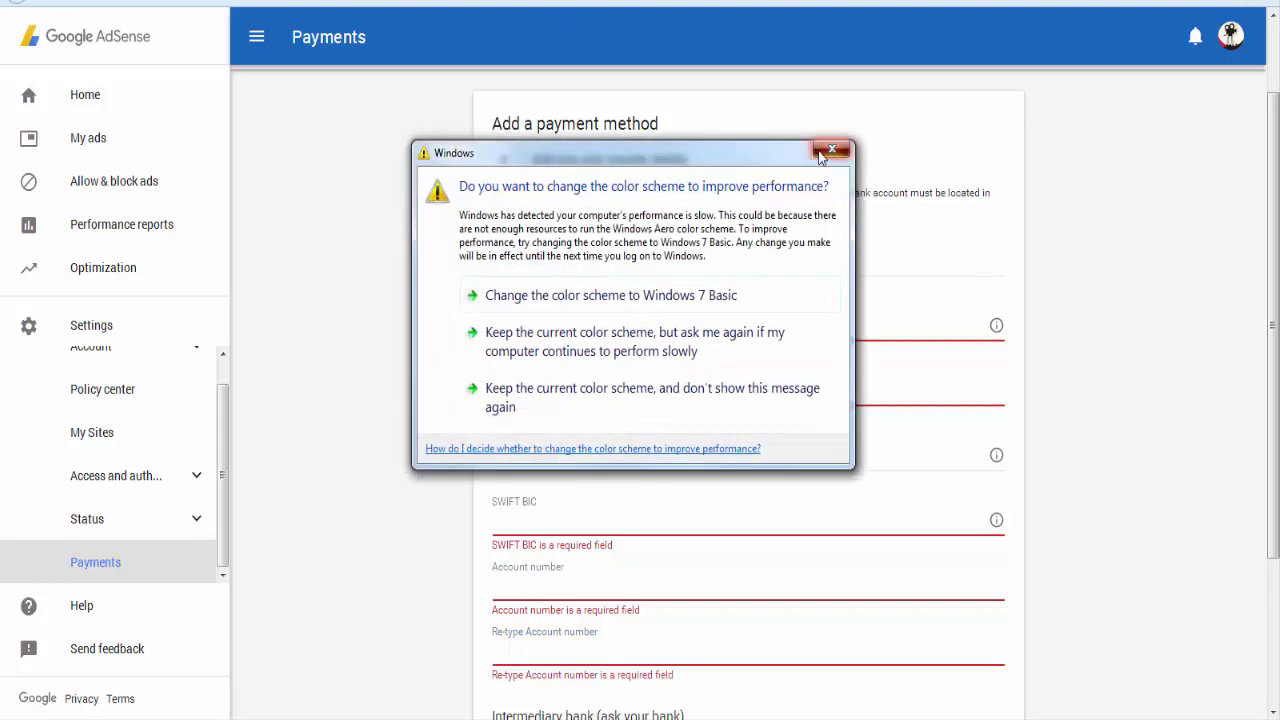
left_click(831, 150)
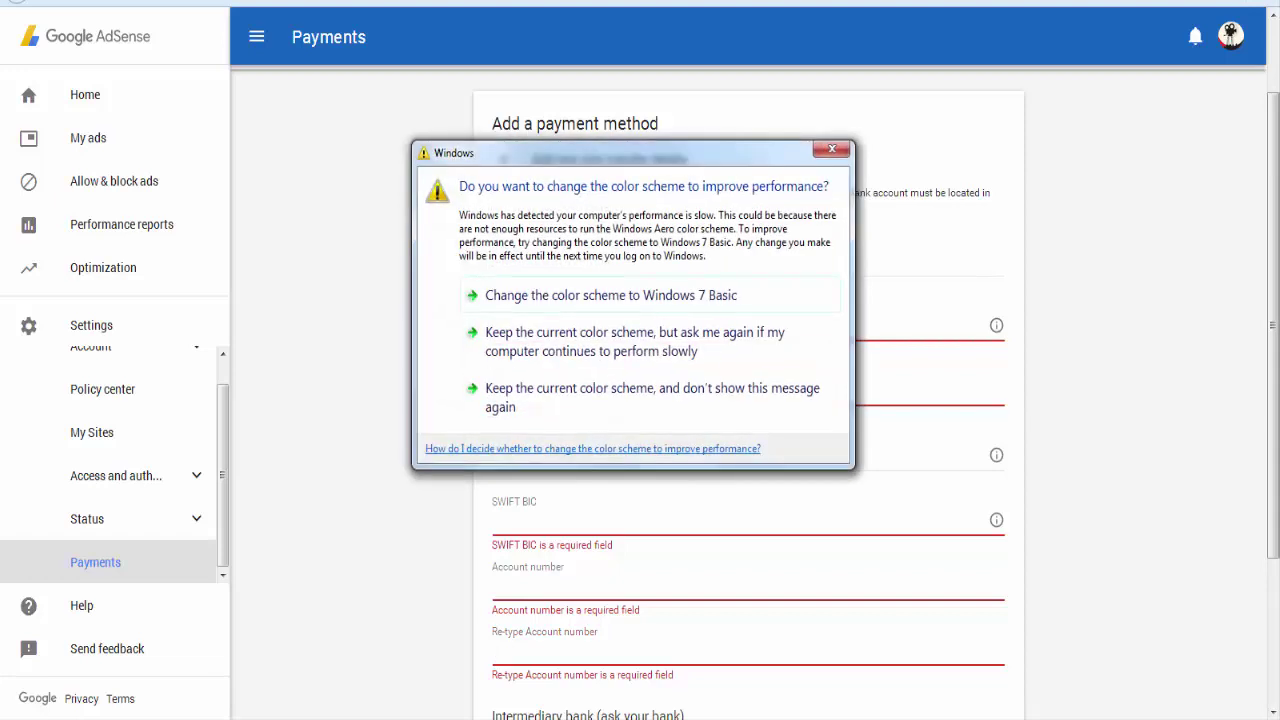
left_click(832, 151)
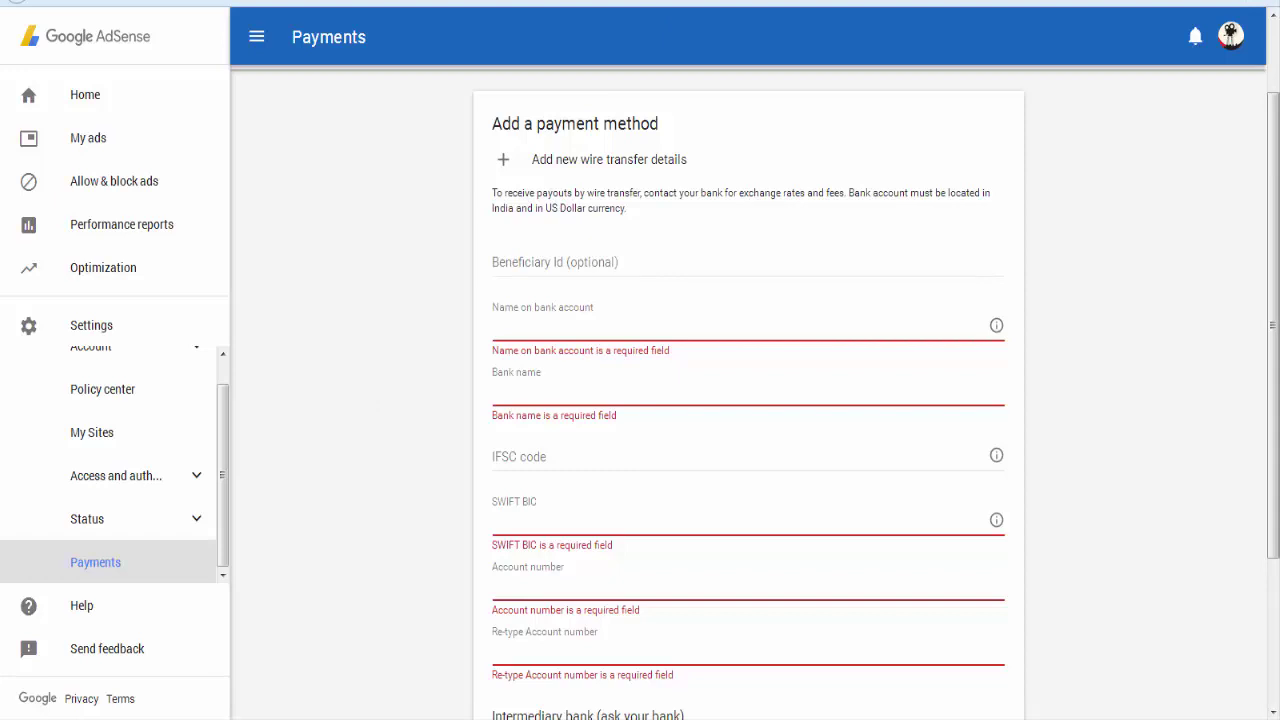
Step: Switch to the IFSC SWIFT Codes website and choose State Bank of India (SBI) as the bank for the SWIFT code search
key("ctrl+Tab")
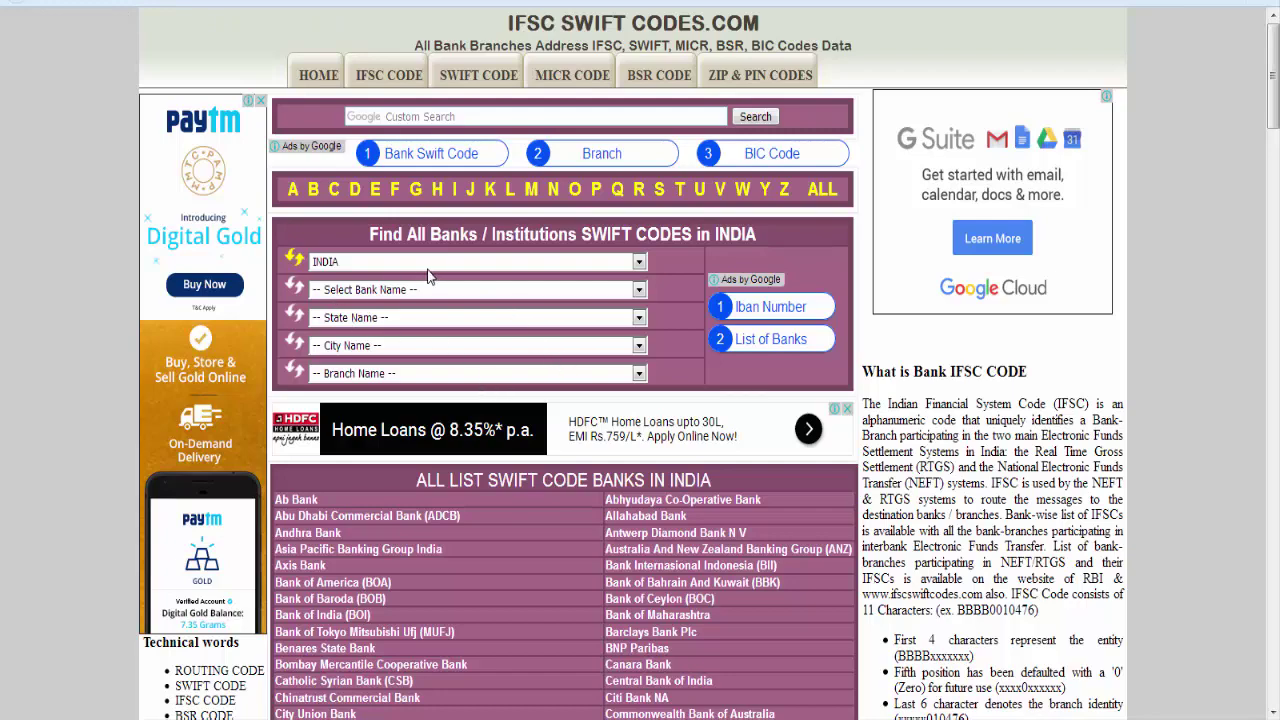
scroll(483, 285, "down", 5)
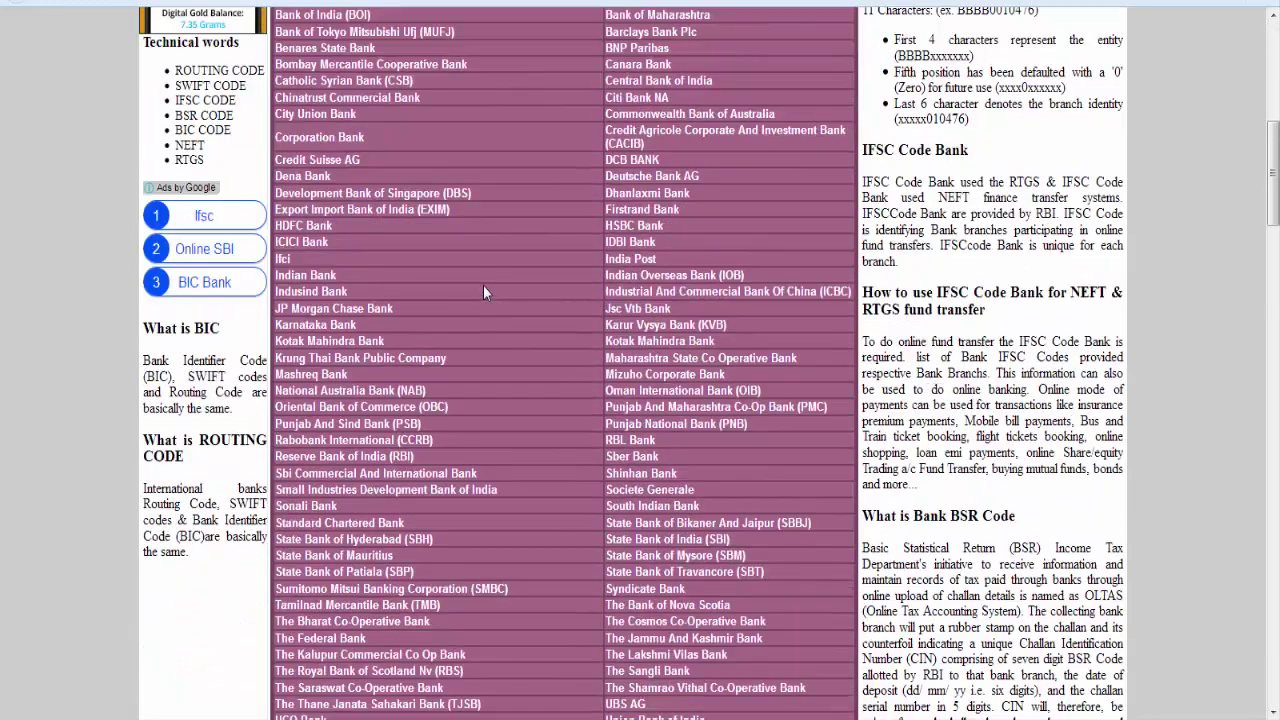
scroll(483, 285, "up", 3)
scroll(484, 286, "up", 3)
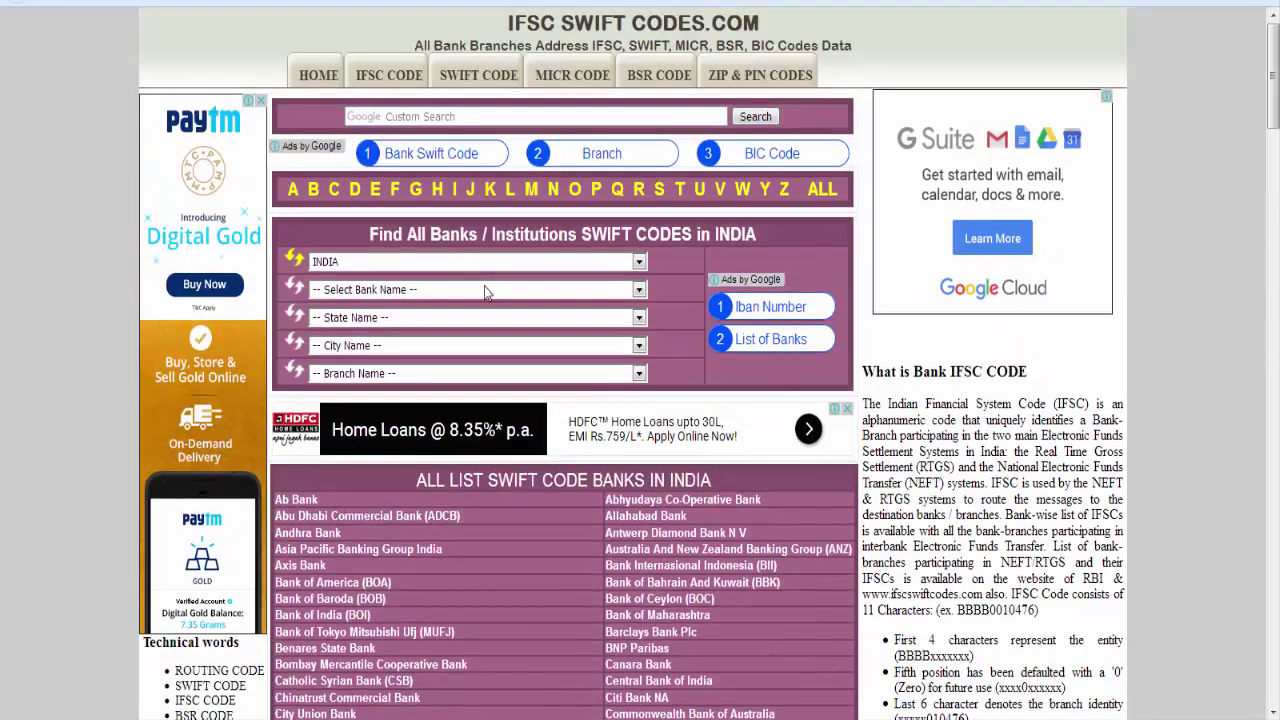
left_click(639, 290)
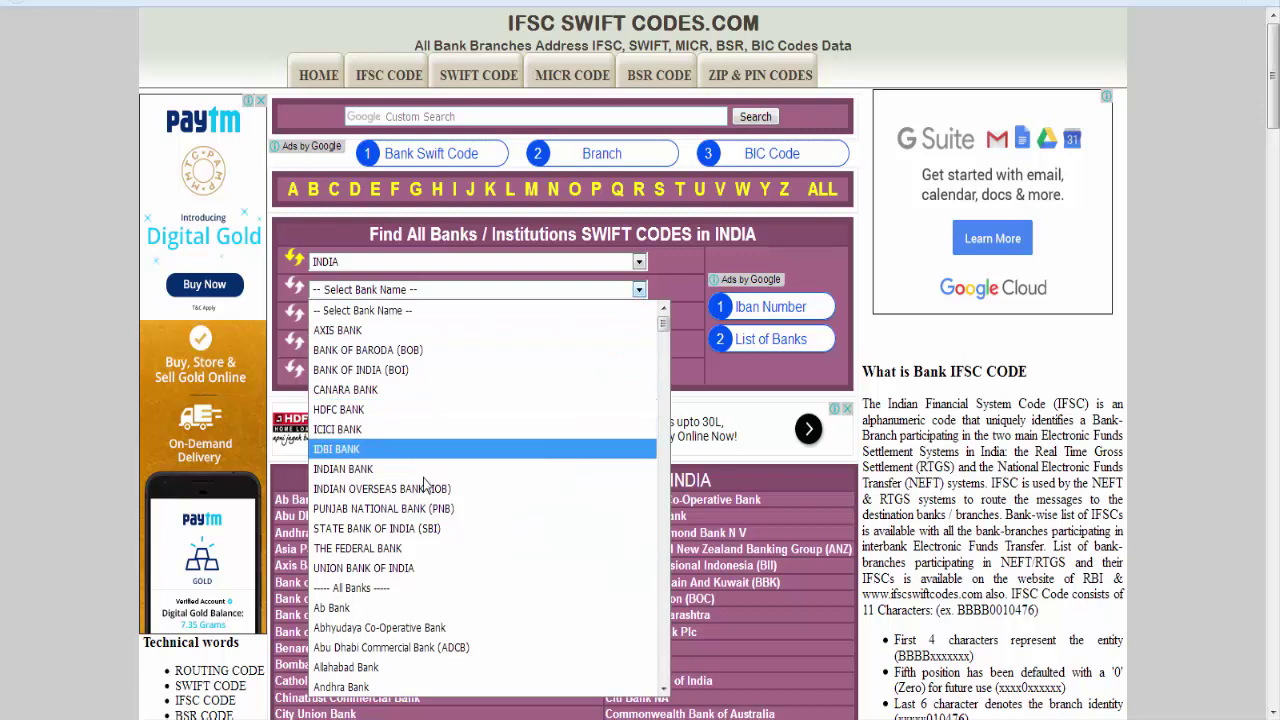
left_click(428, 532)
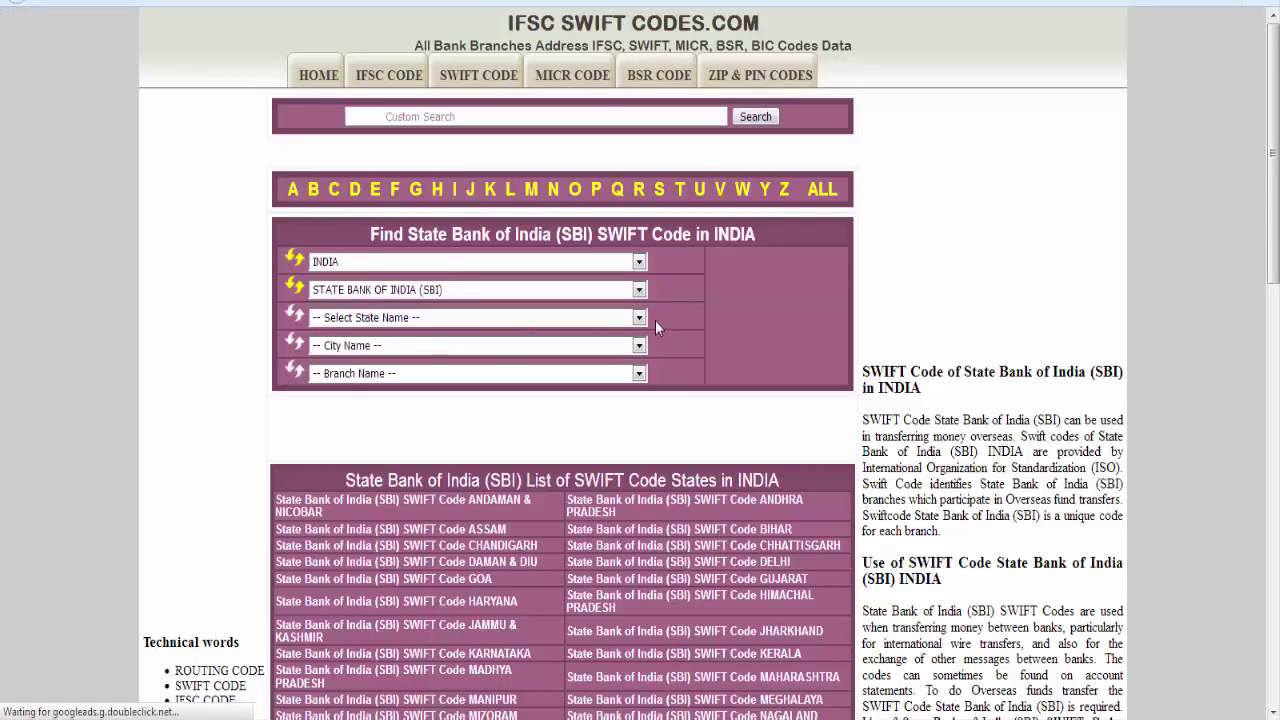
Step: Narrow the SBI SWIFT code search to the state Madhya Pradesh and the city Jabalpur
left_click(638, 318)
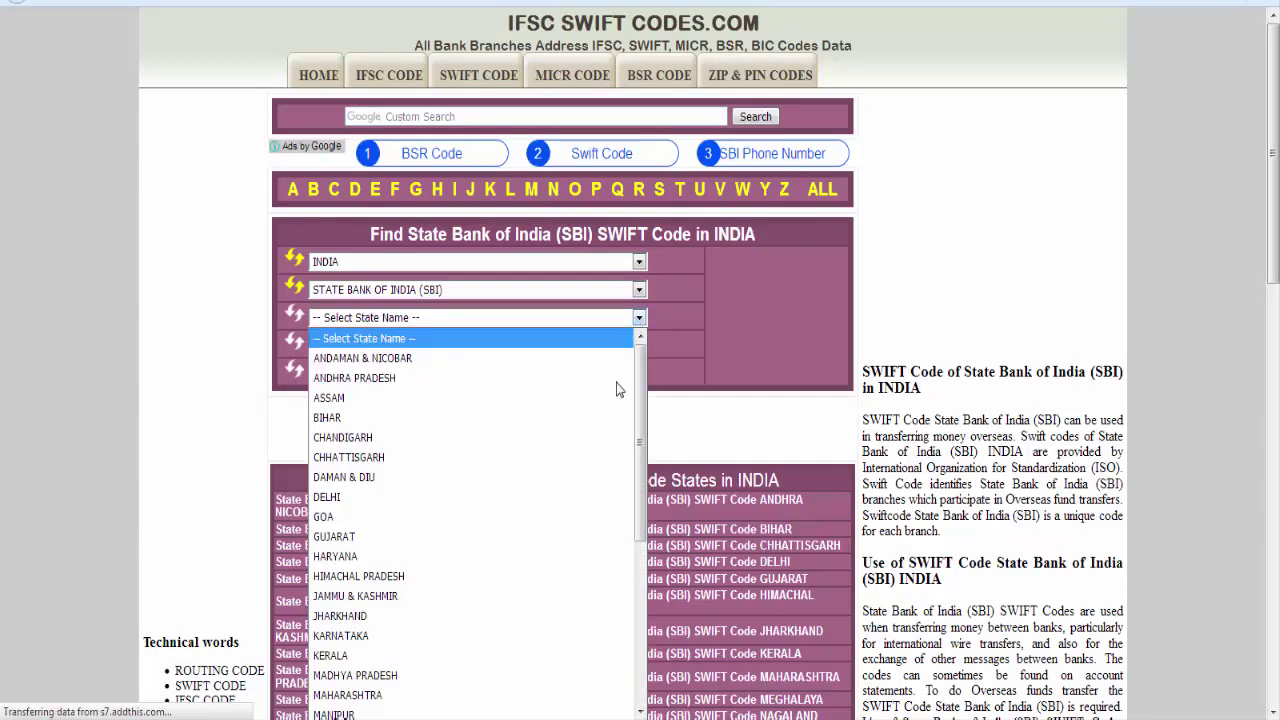
scroll(556, 540, "down", 3)
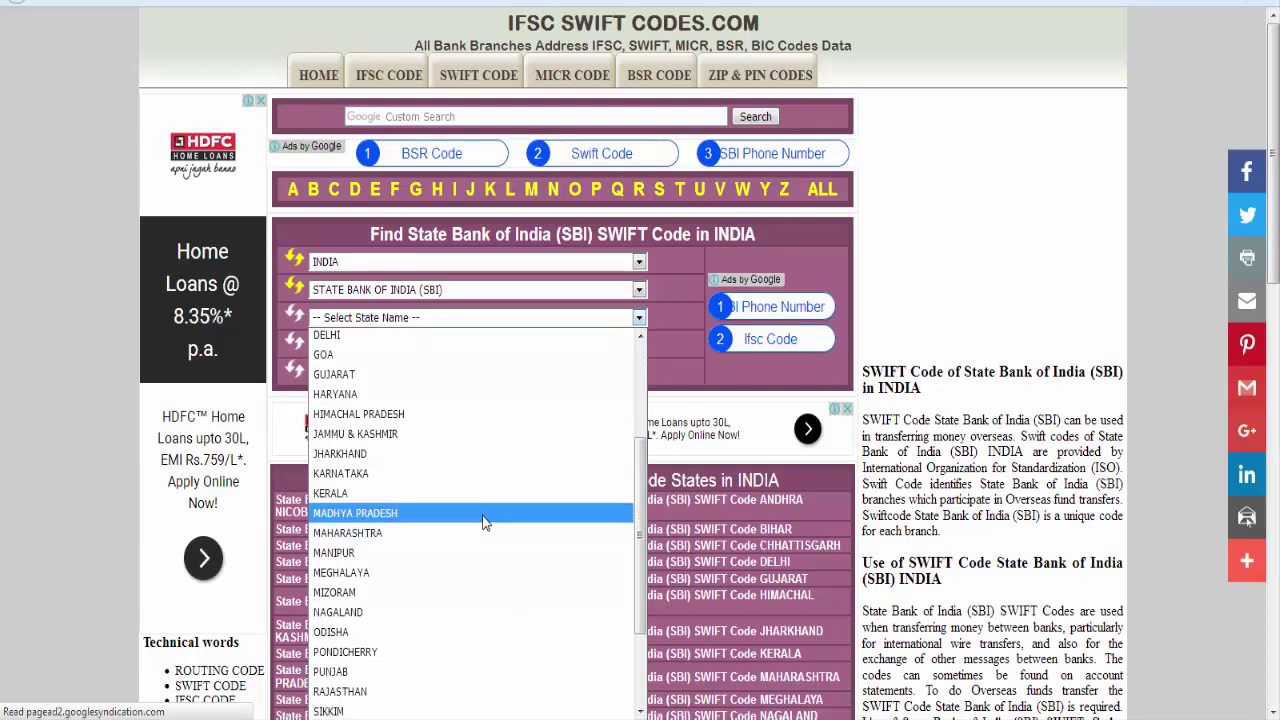
left_click(388, 520)
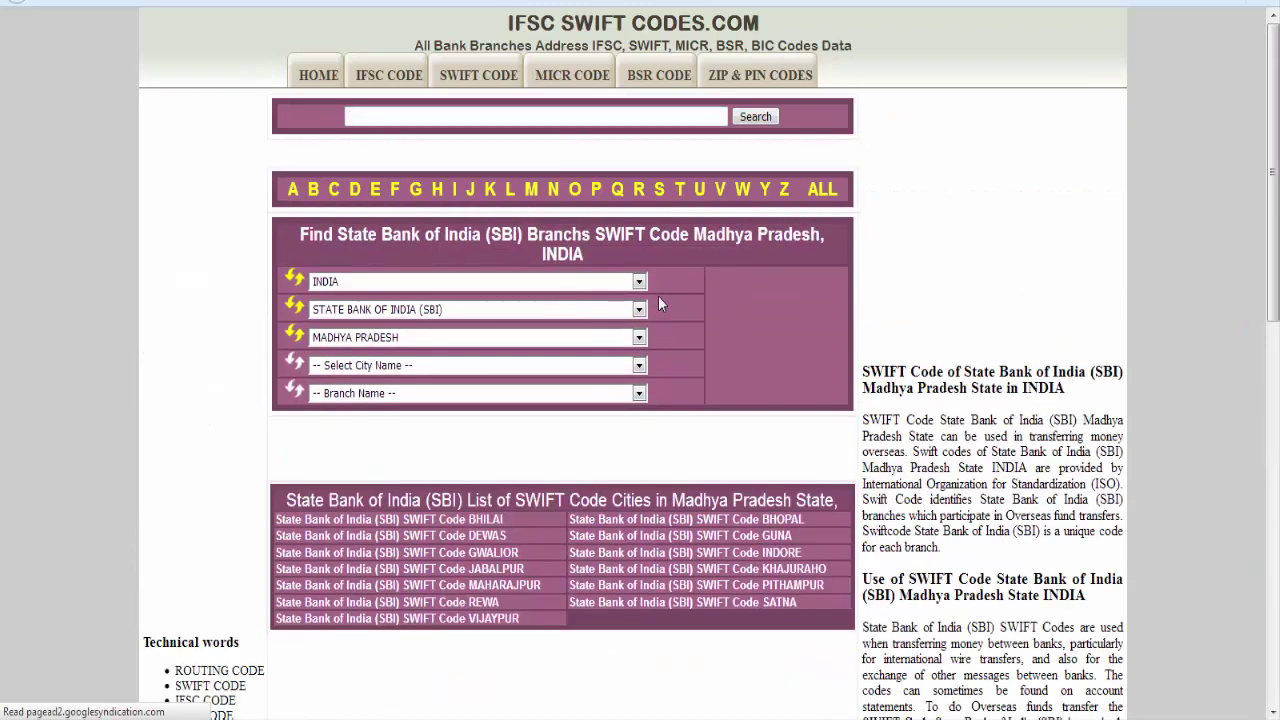
left_click(641, 367)
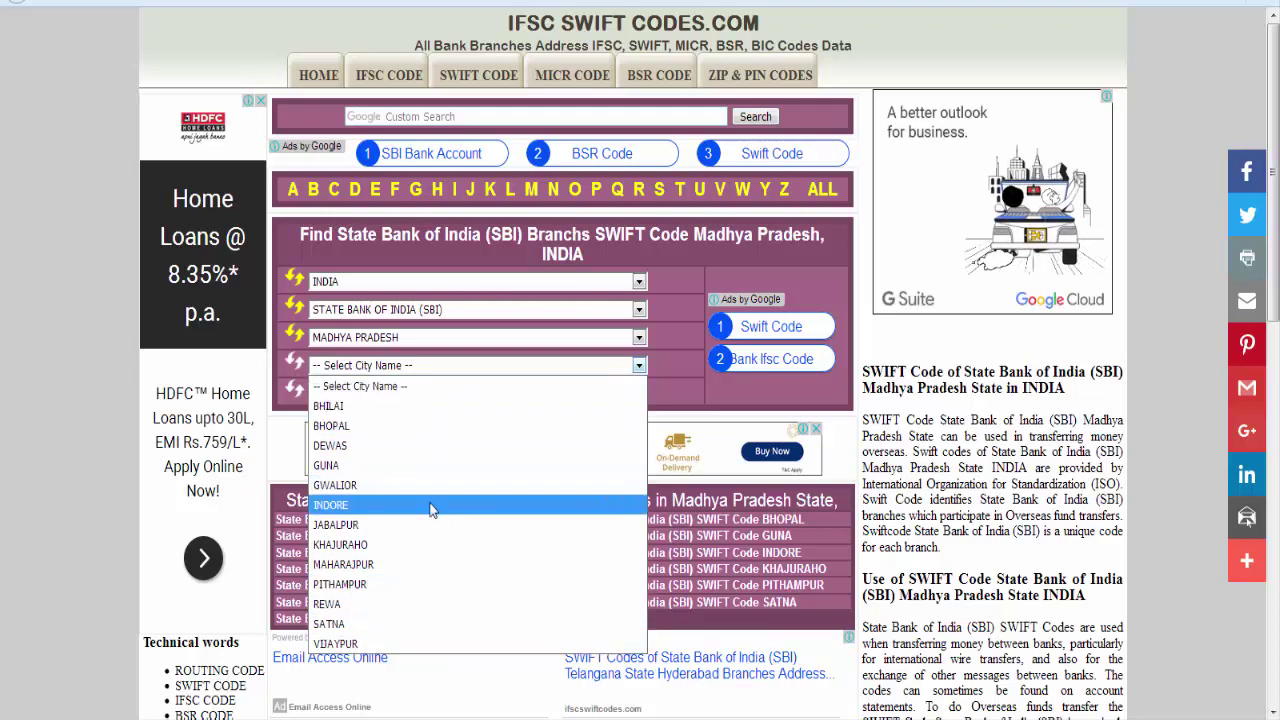
left_click(348, 526)
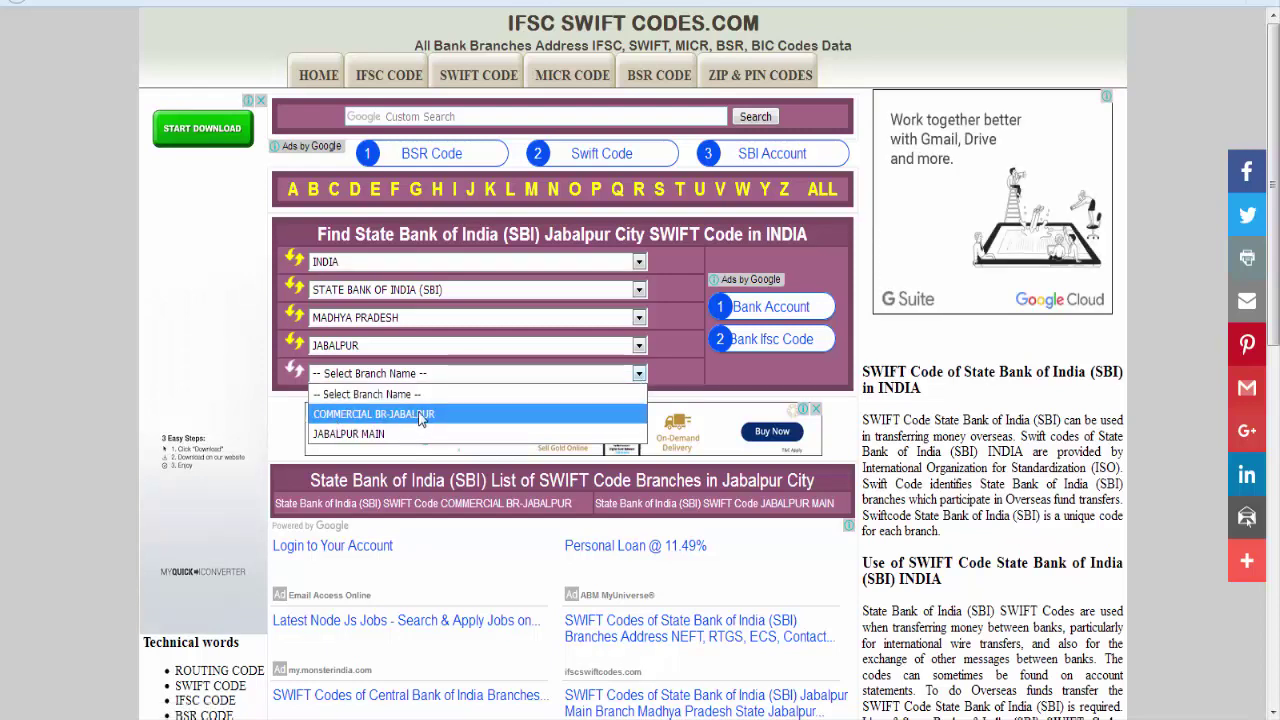
Step: Choose the Jabalpur Main branch in the SWIFT code search and check the branch's SWIFT code details
left_click(364, 434)
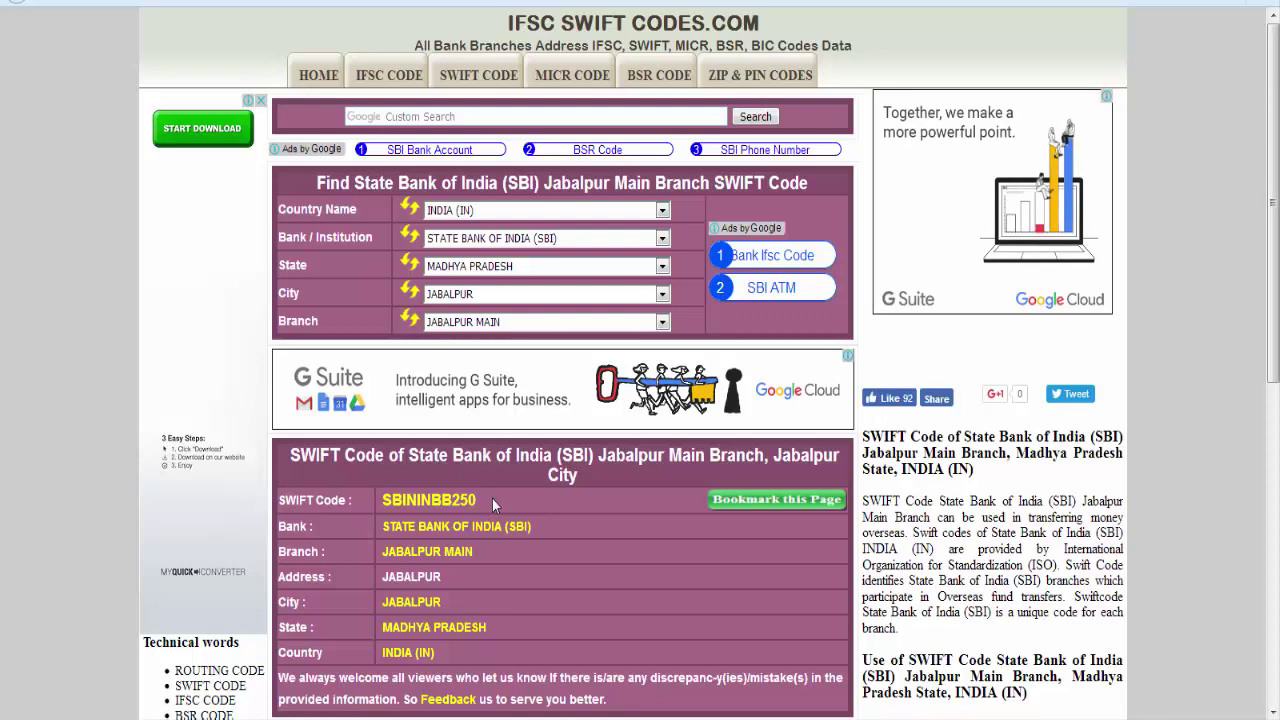
scroll(492, 498, "down", 3)
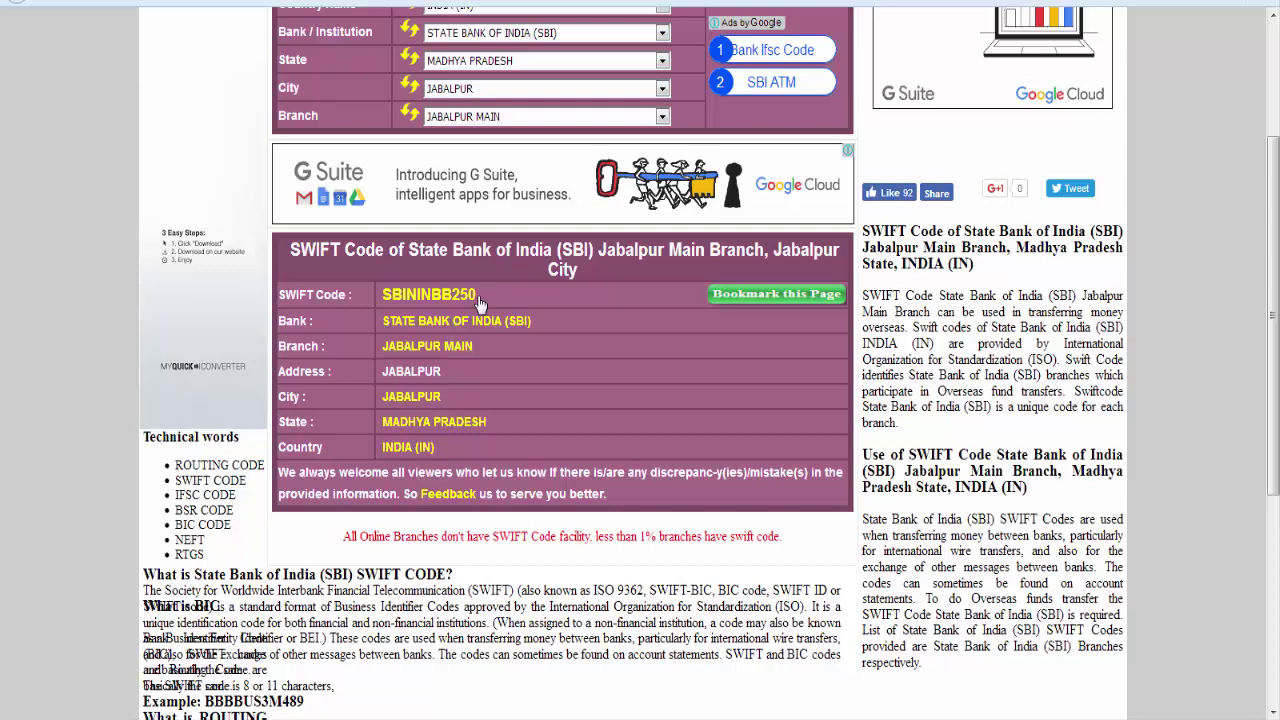
scroll(688, 324, "up", 3)
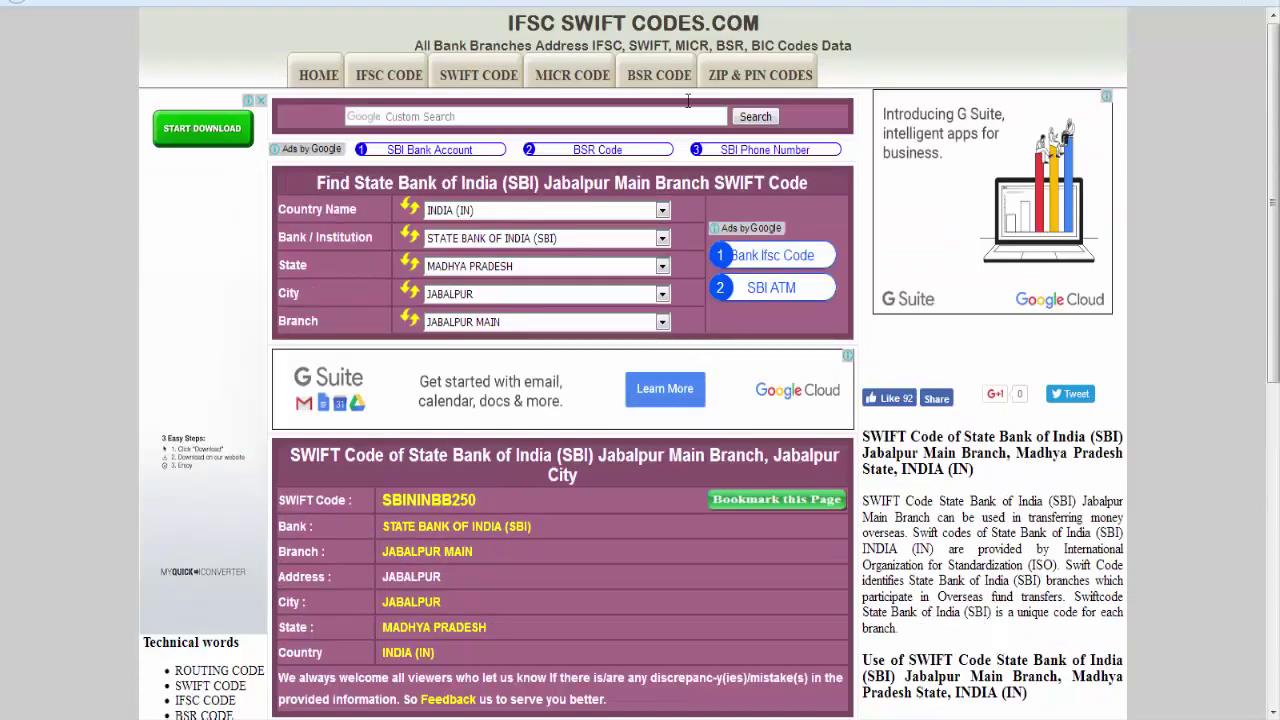
Step: Switch to the Swift Codes website and examine the AAAA institution part of the SWIFT code format
scroll(491, 550, "down", 1)
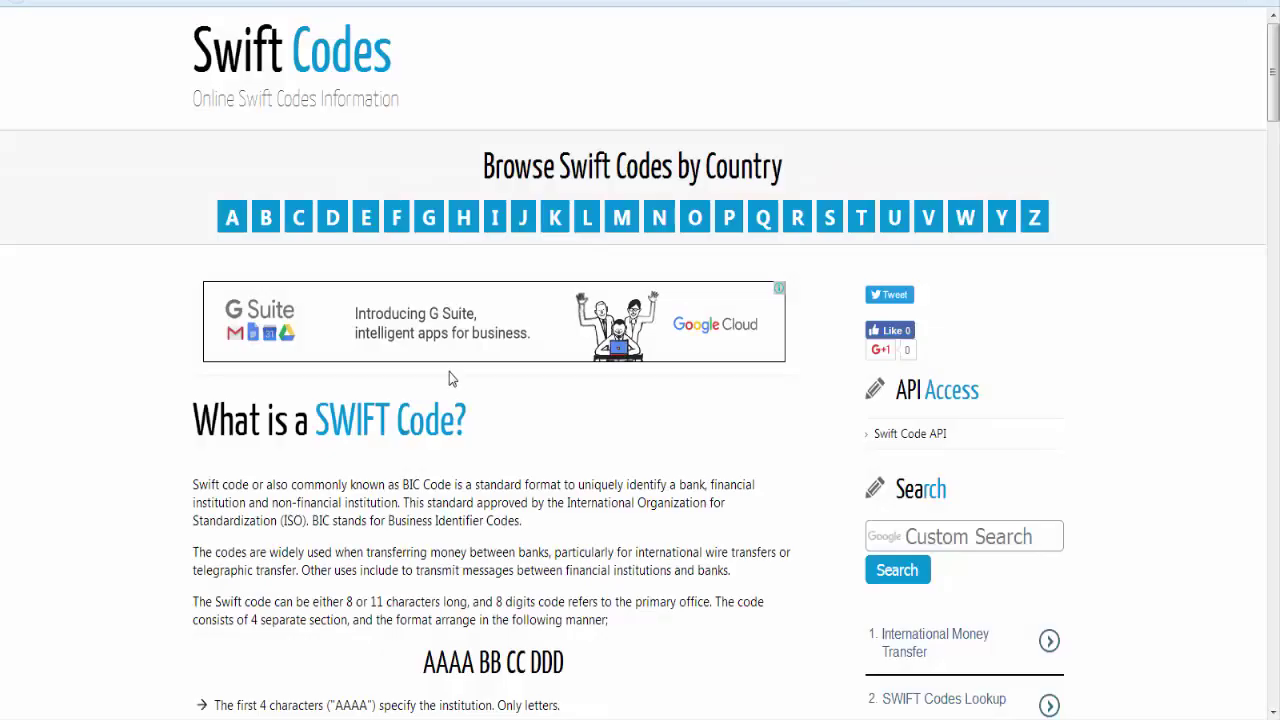
scroll(449, 375, "down", 5)
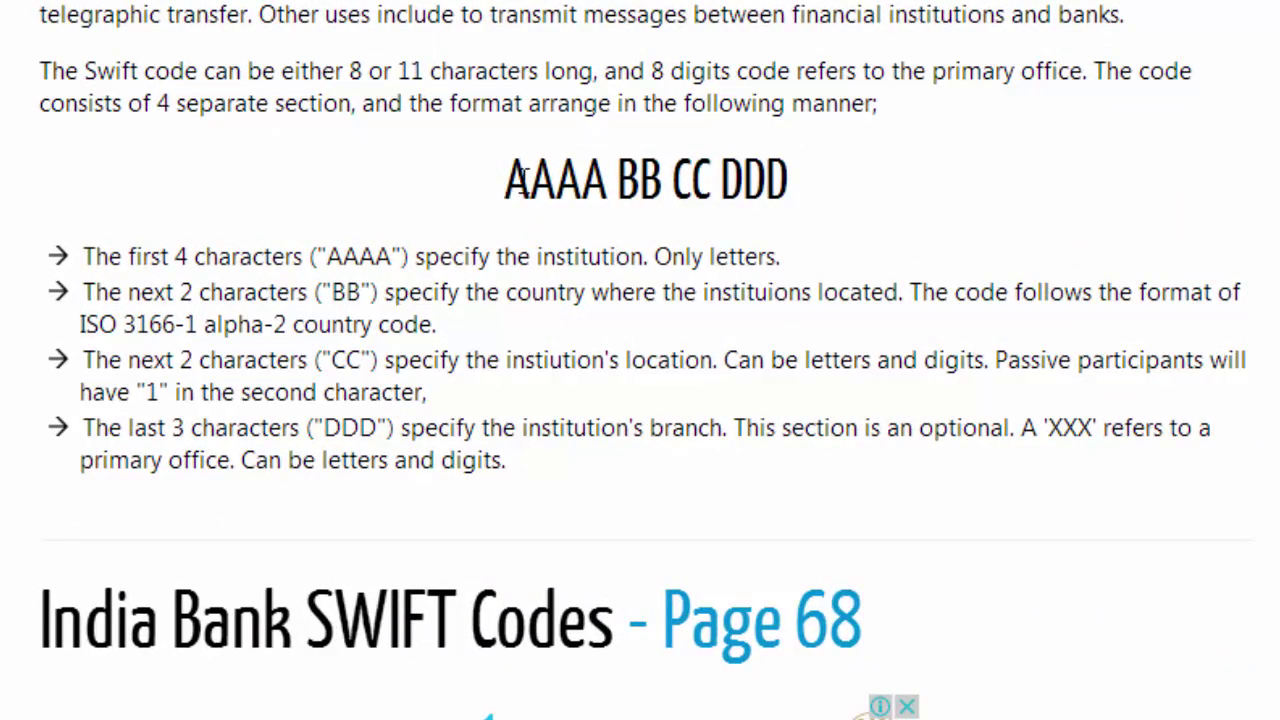
left_click_drag(520, 179, 603, 187)
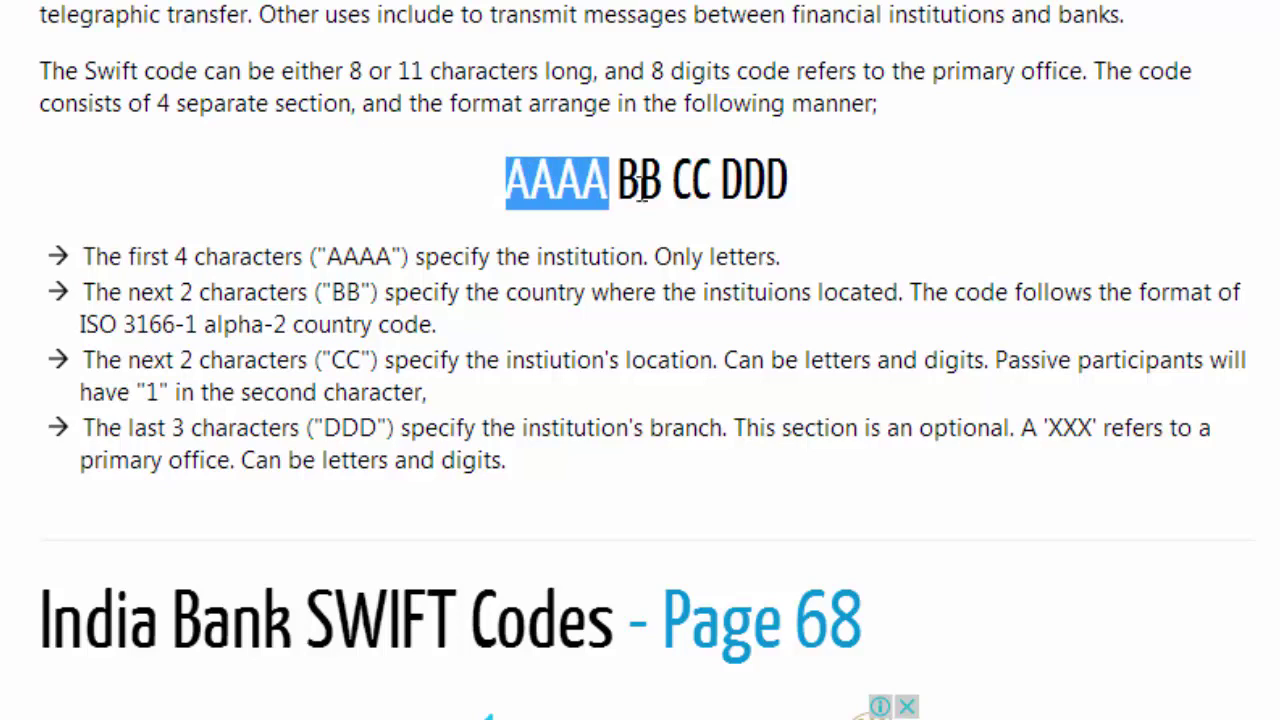
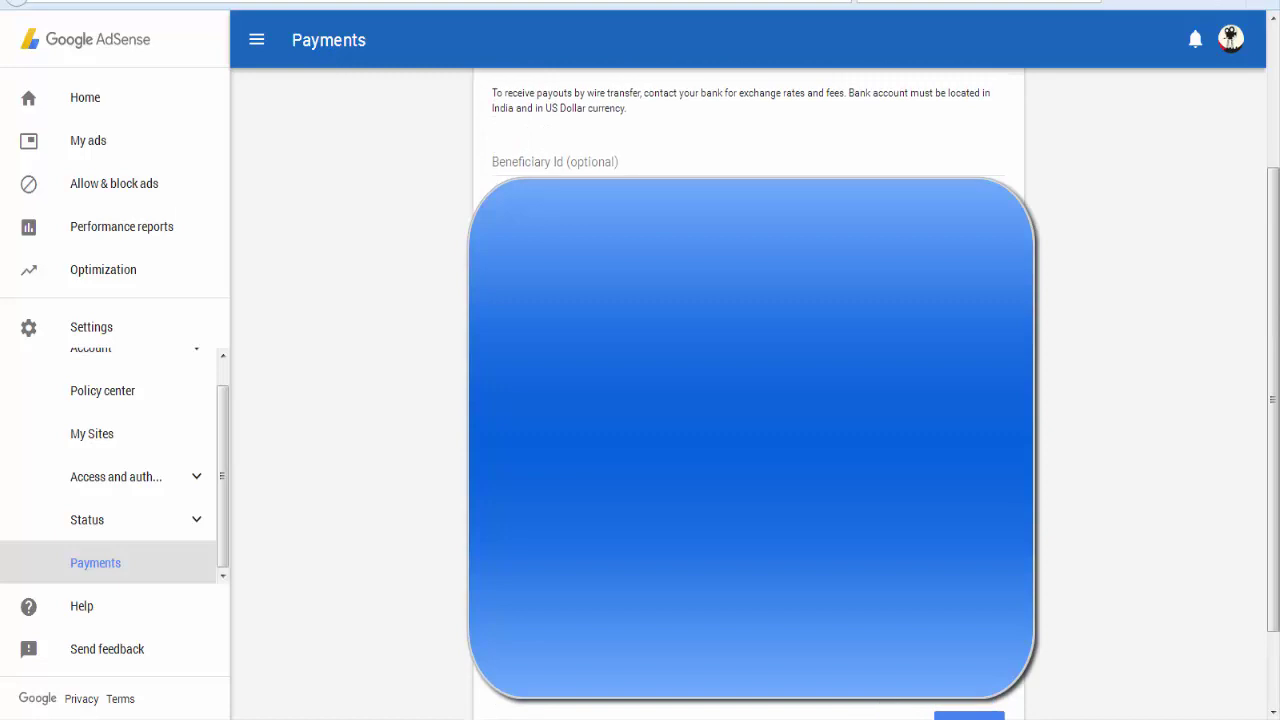
Step: Return to Google AdSense, review the completed wire transfer form and save the new payment details
scroll(750, 130, "up", 3)
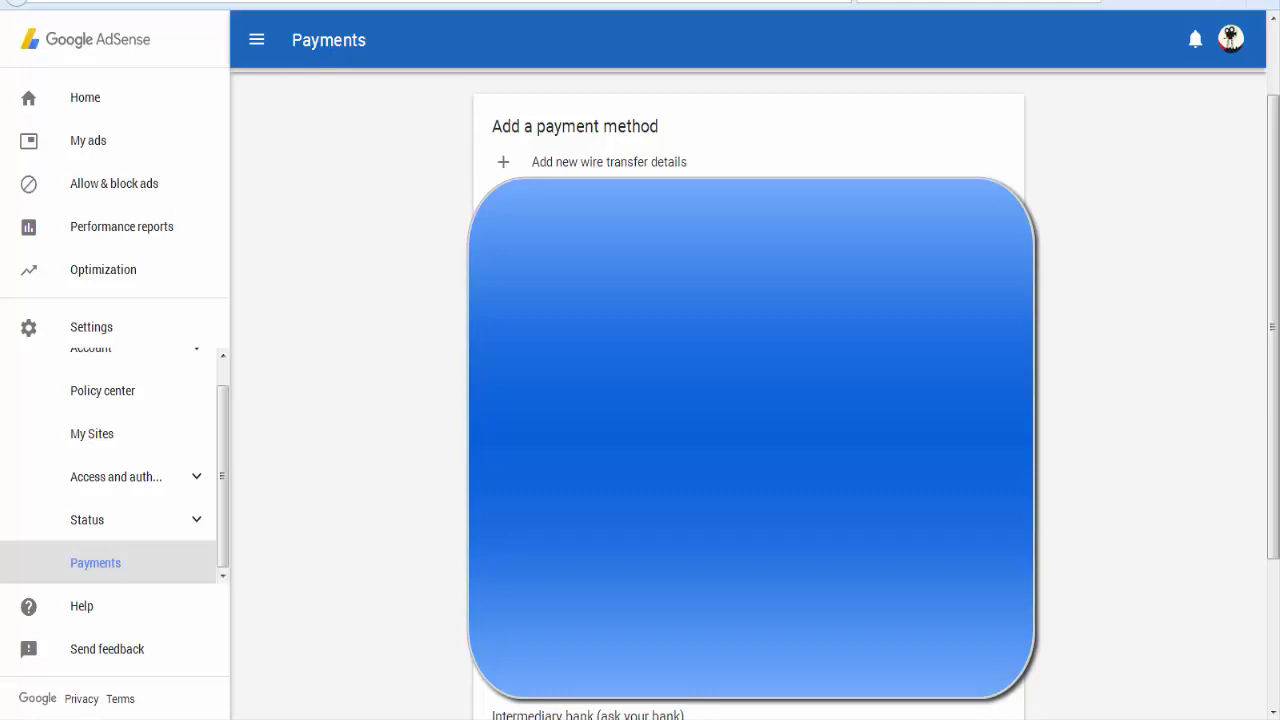
scroll(750, 140, "down", 5)
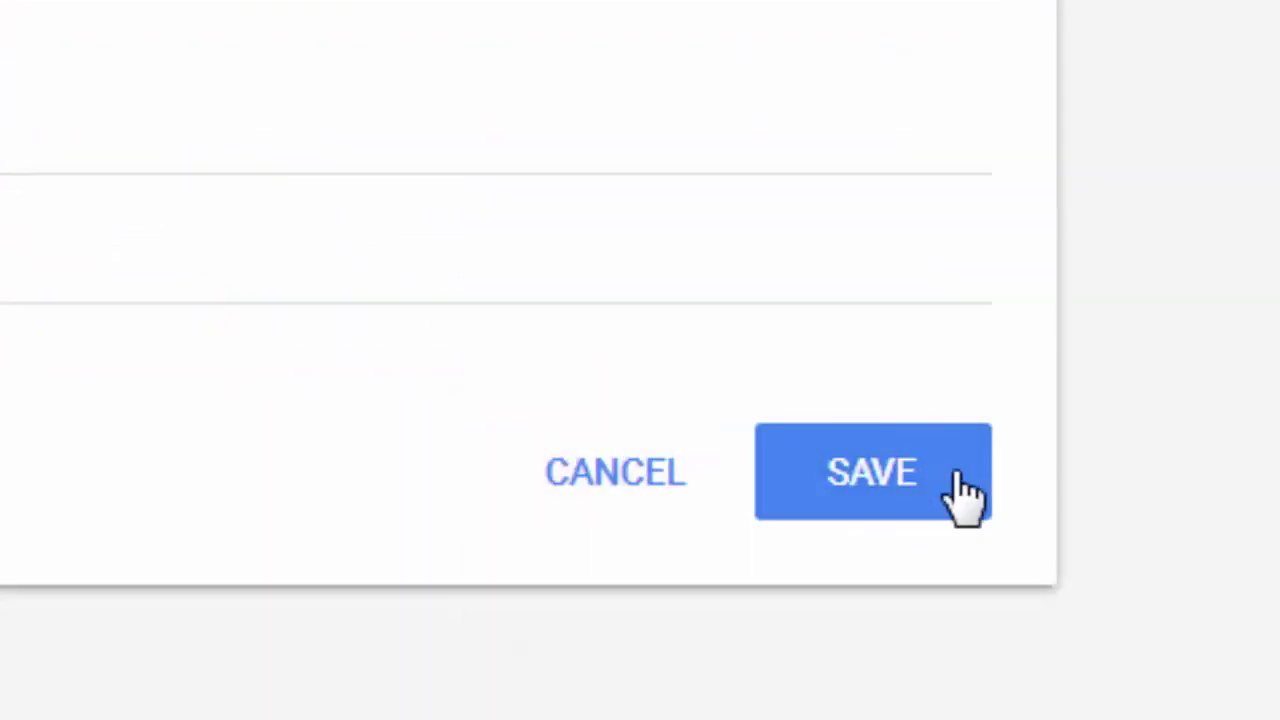
left_click(870, 495)
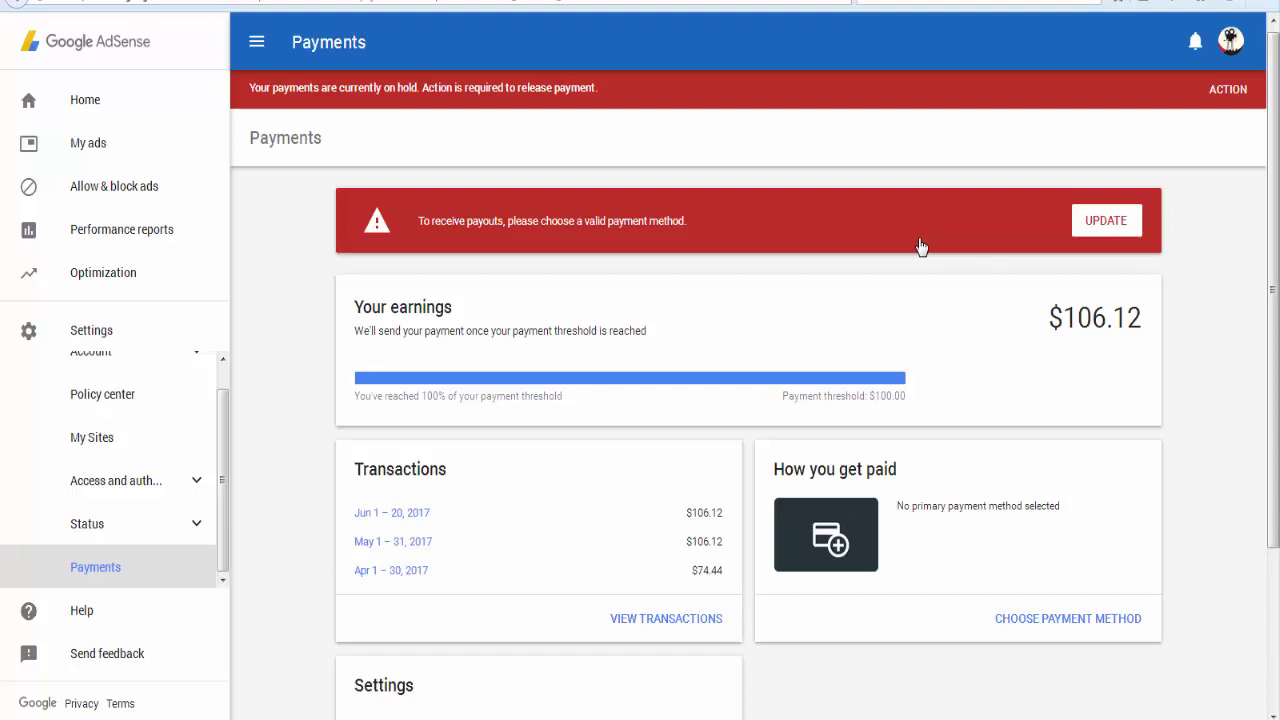
Step: Look over the Payments page, including the payment method alert, earnings, transactions, payout method and settings
left_click(822, 162)
scroll(298, 260, "down", 1)
scroll(298, 260, "down", 1)
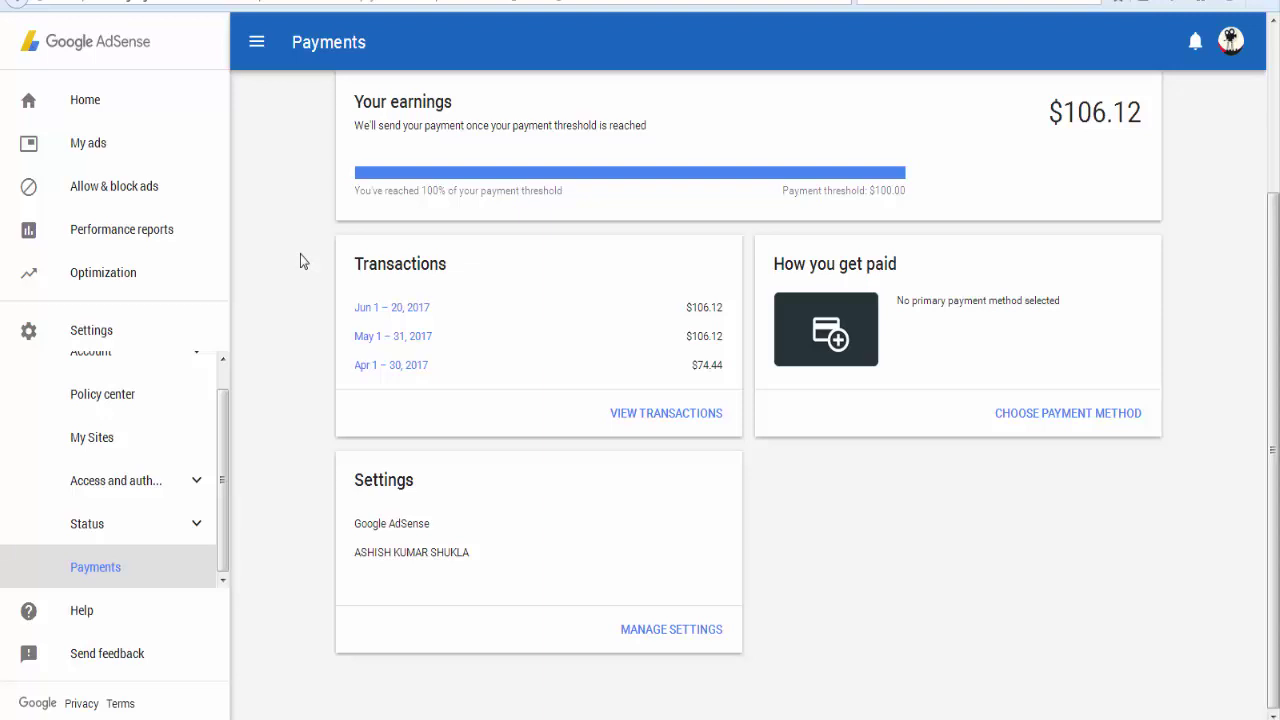
scroll(300, 254, "up", 3)
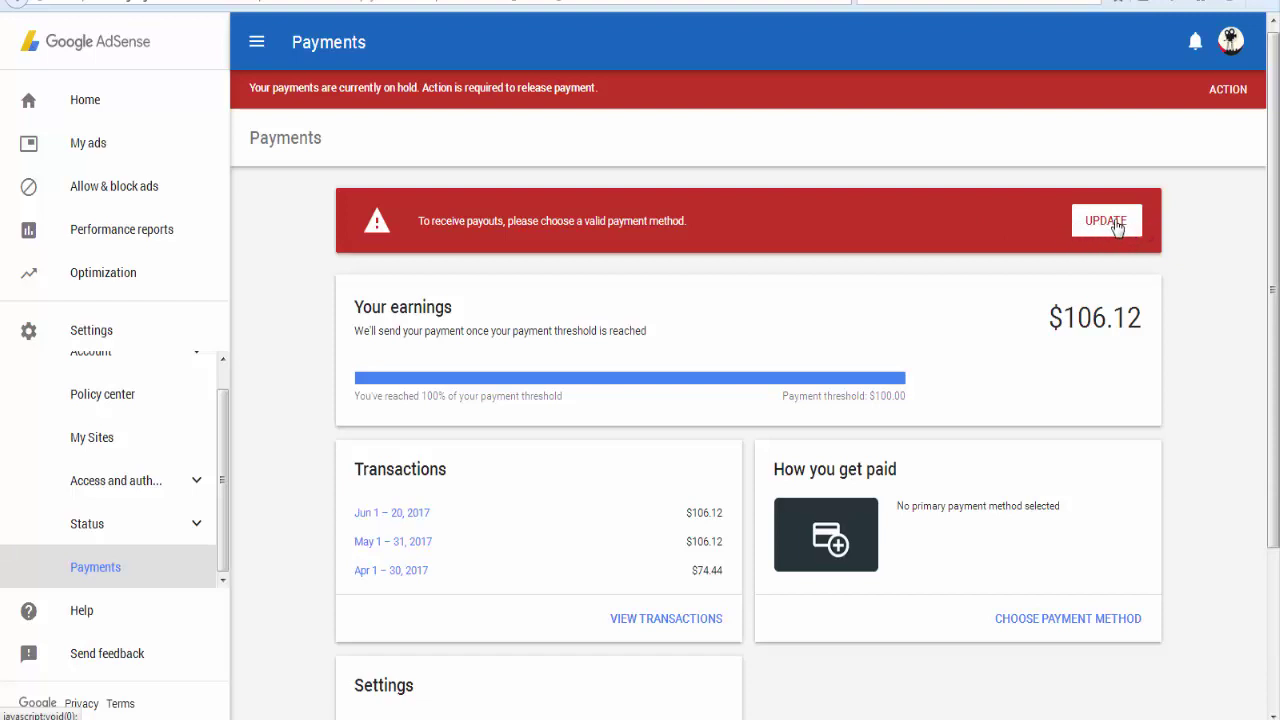
scroll(325, 427, "down", 2)
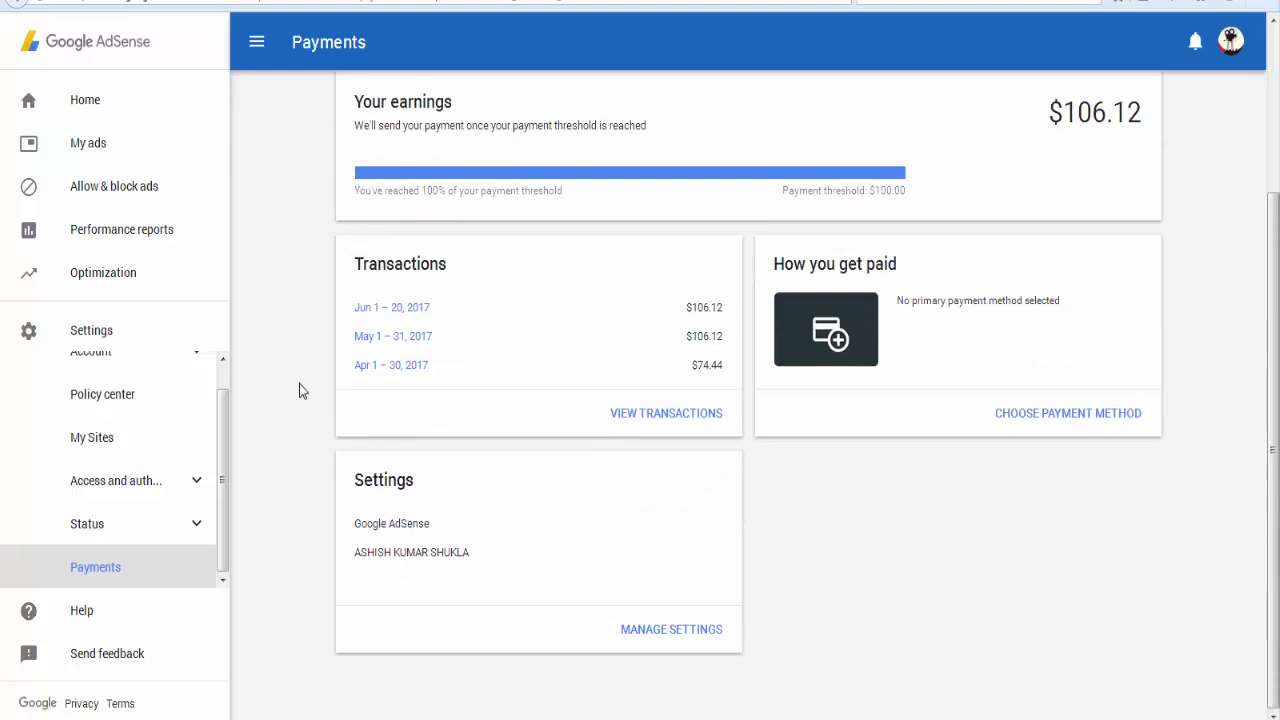
scroll(299, 390, "up", 2)
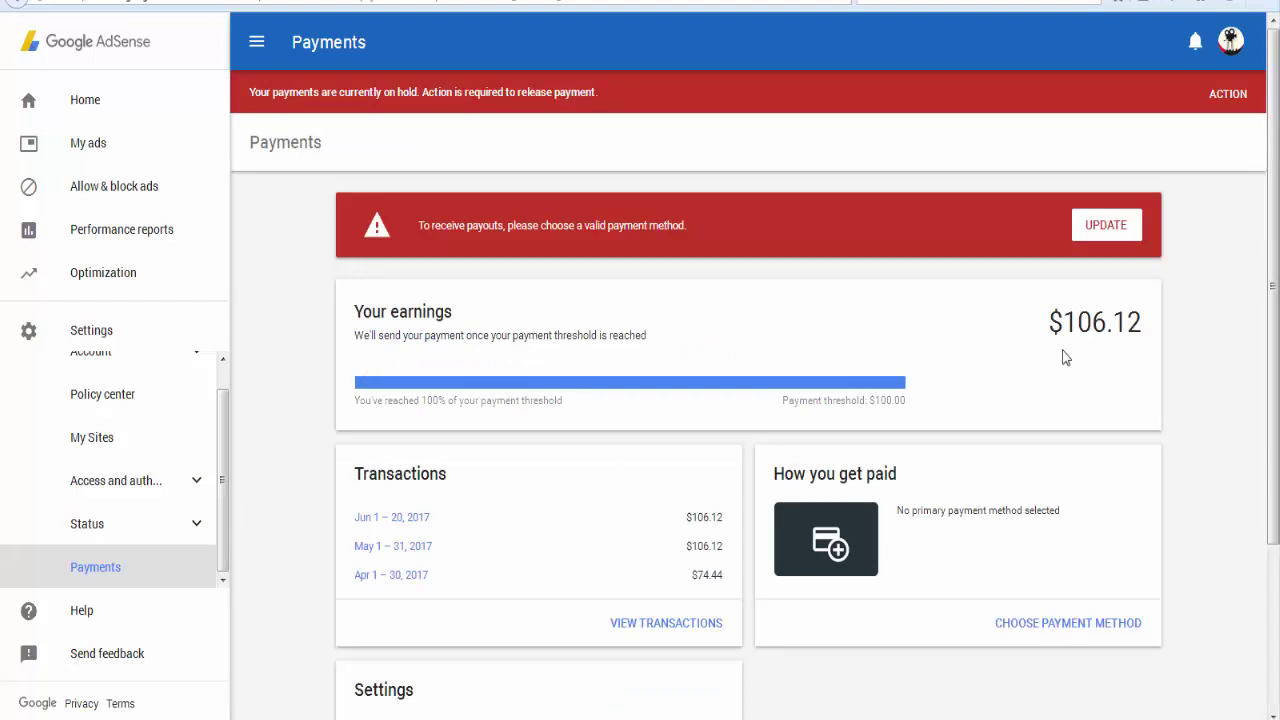
scroll(1065, 357, "down", 2)
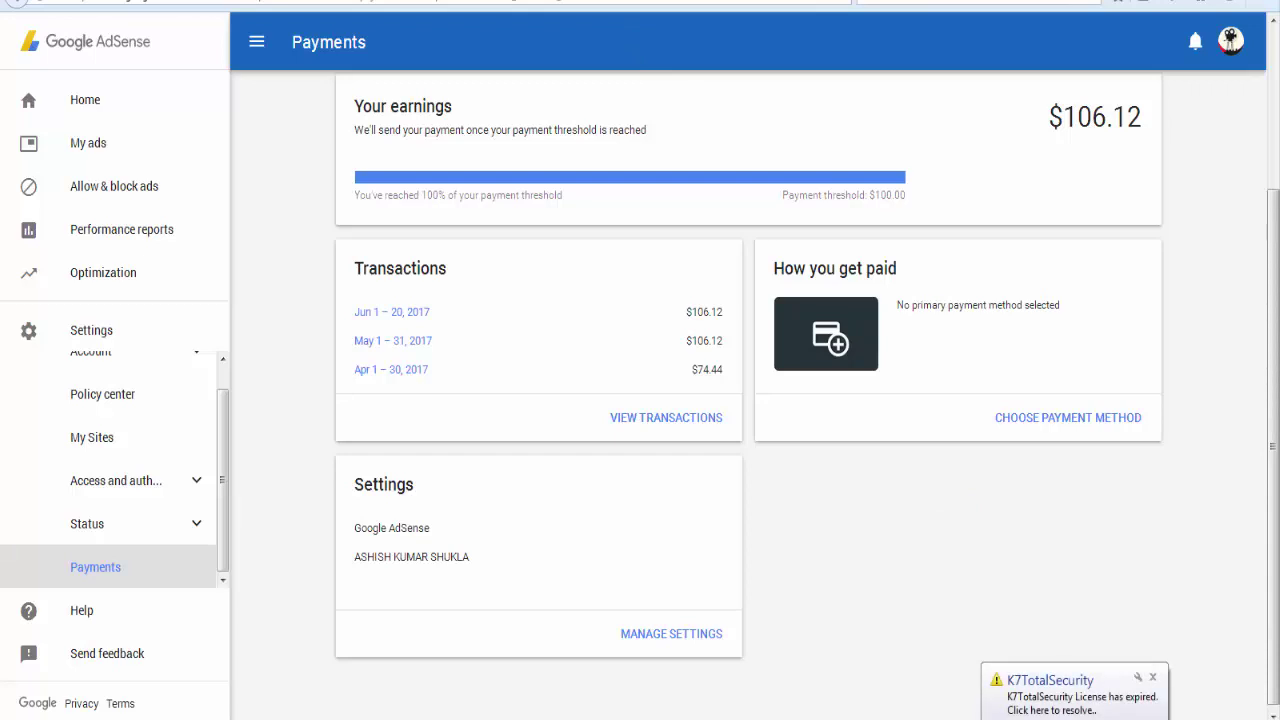
Step: Switch to the Swift Codes website and review its country index and SWIFT code format explanation
key("ctrl+Tab")
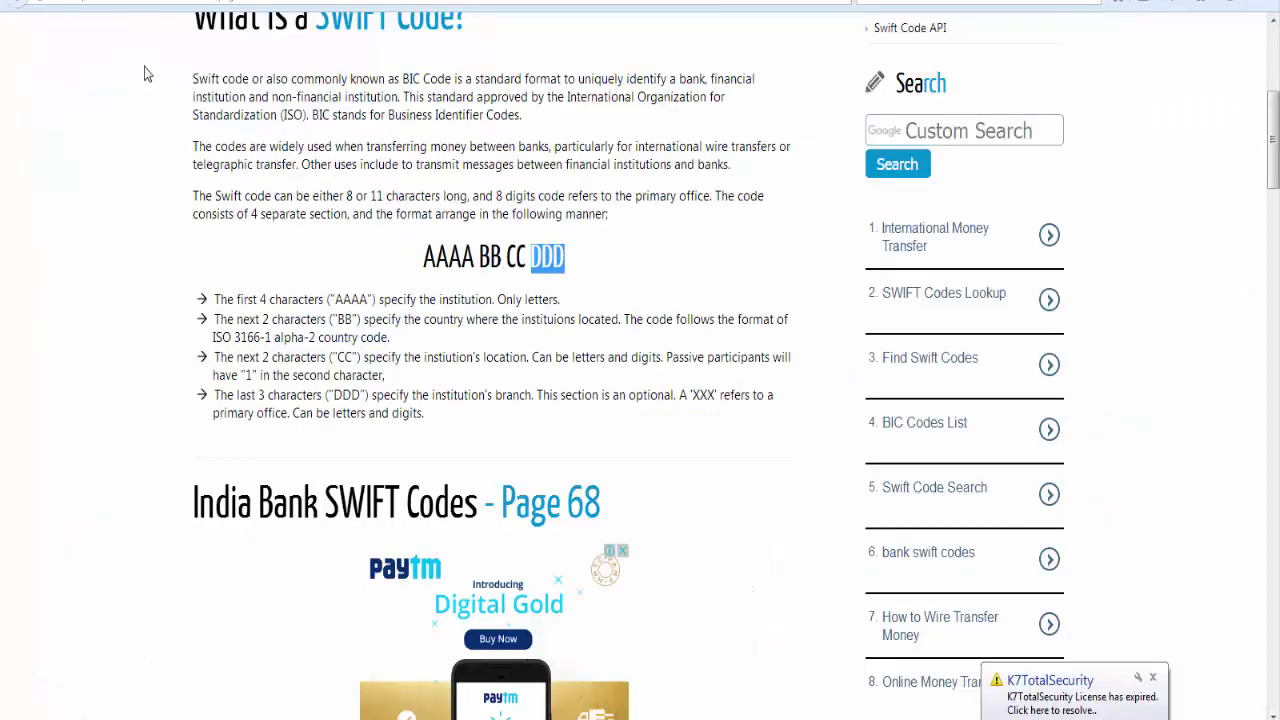
scroll(157, 134, "up", 5)
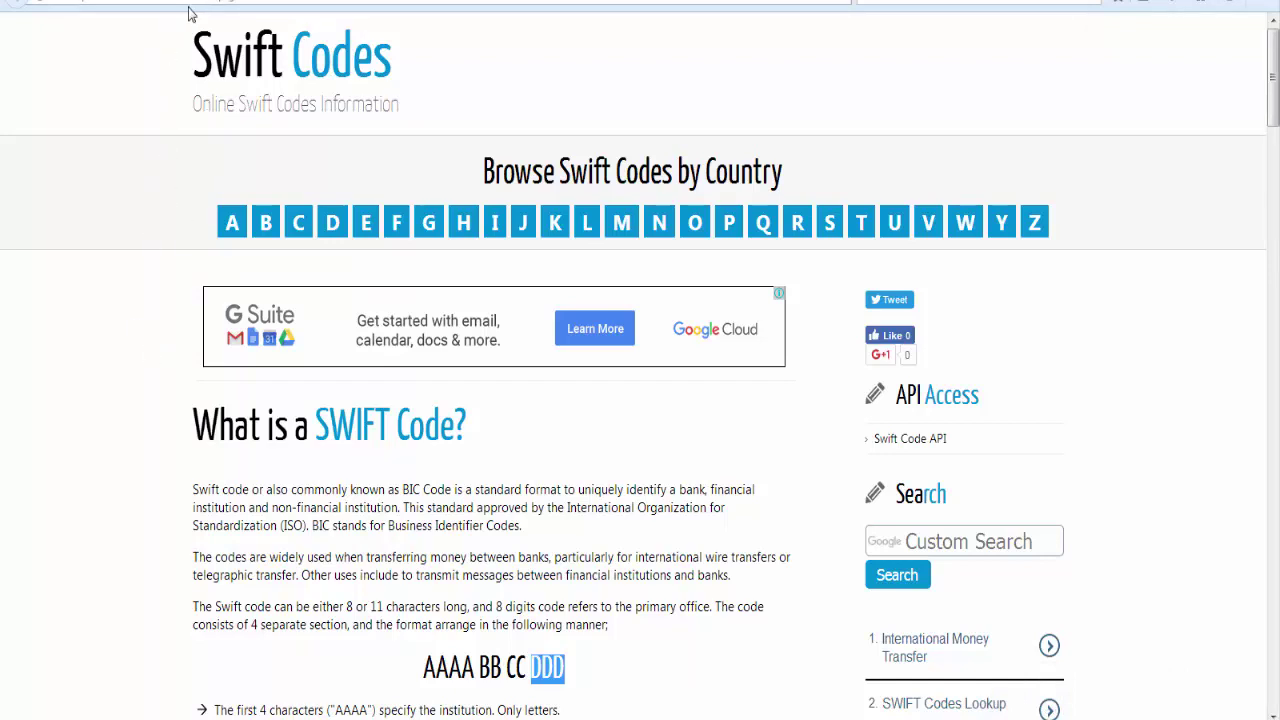
scroll(146, 346, "down", 2)
scroll(200, 300, "up", 2)
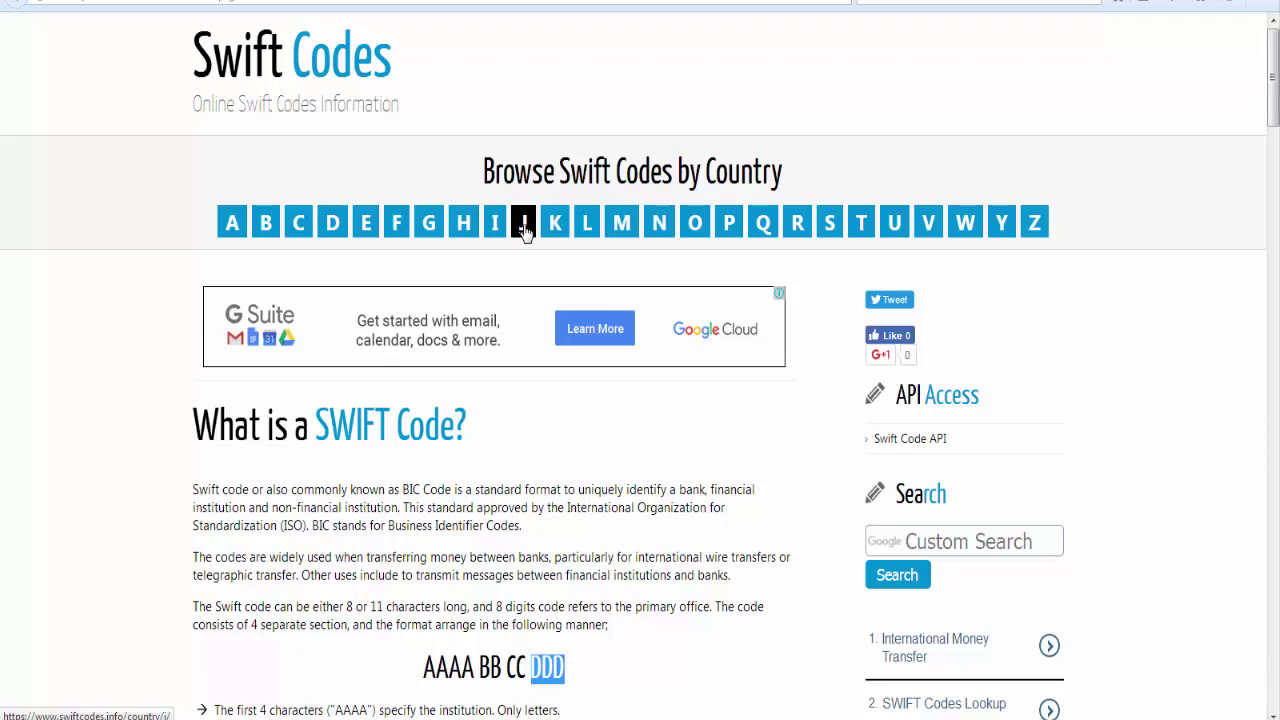
scroll(490, 492, "down", 3)
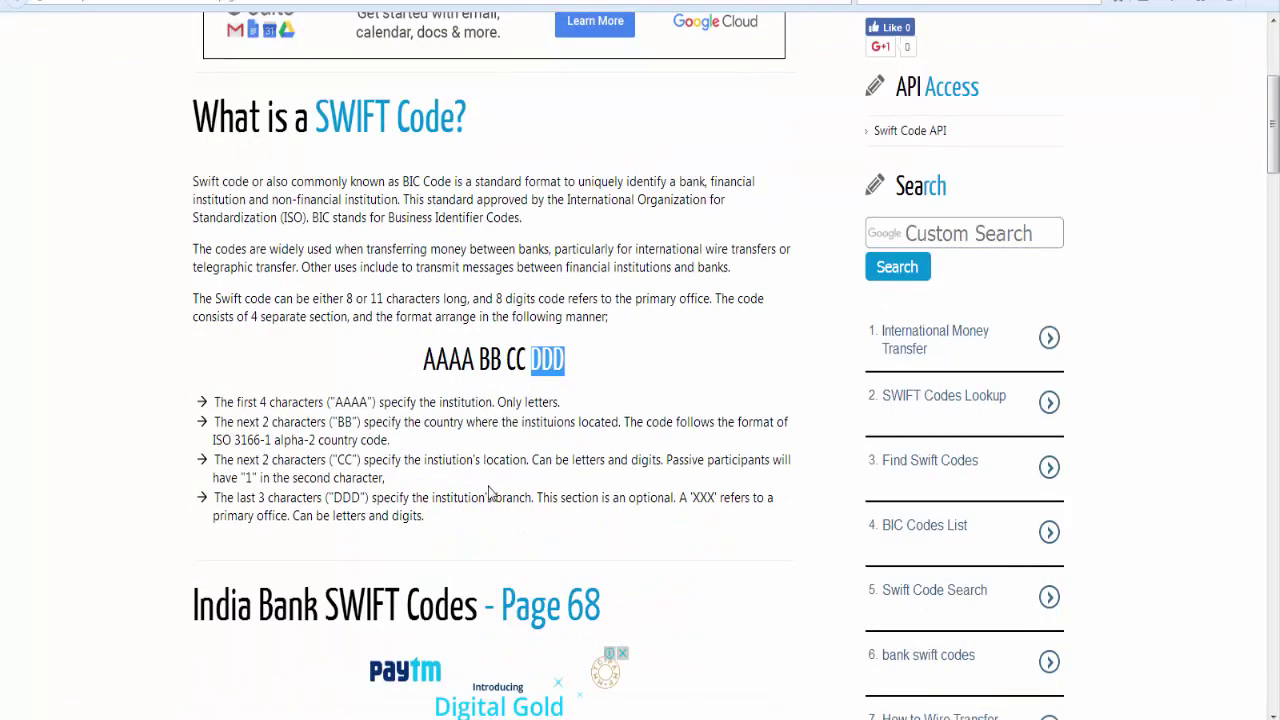
scroll(489, 455, "down", 2)
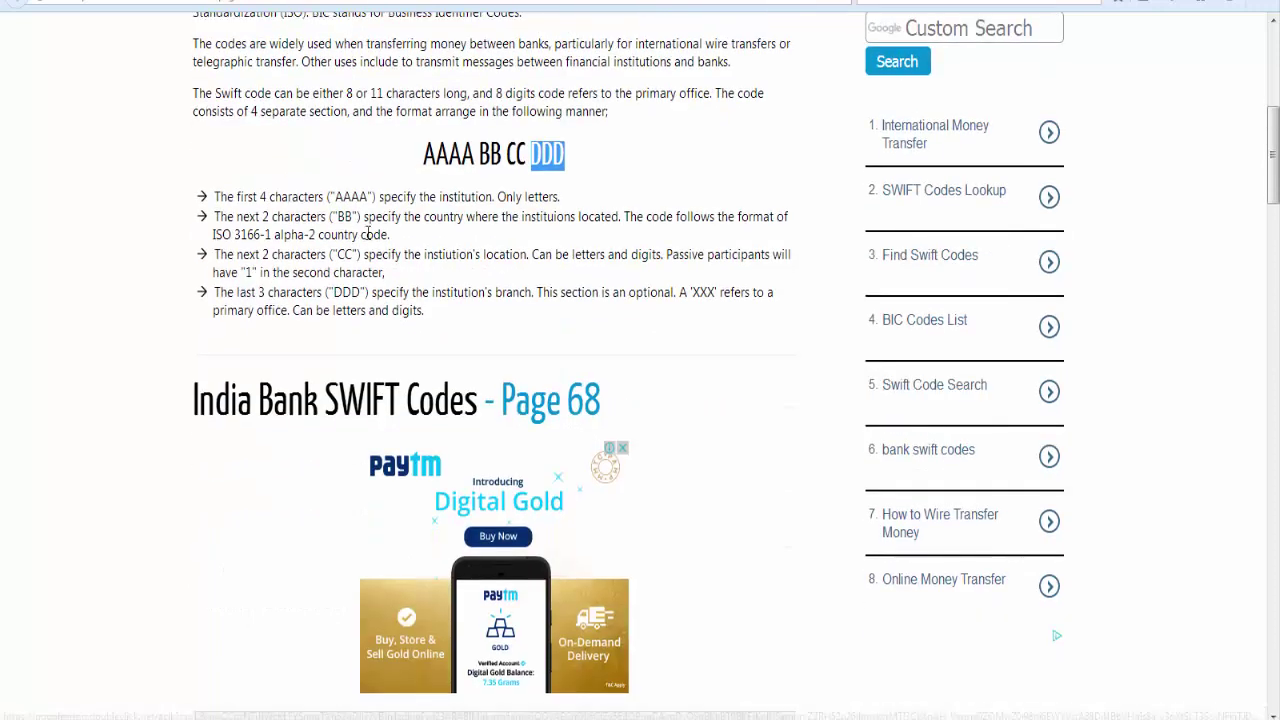
Step: Look through page 68 of the India bank SWIFT codes for State Bank of India's Jabalpur branches, and dismiss the Windows color scheme prompt
scroll(558, 240, "down", 4)
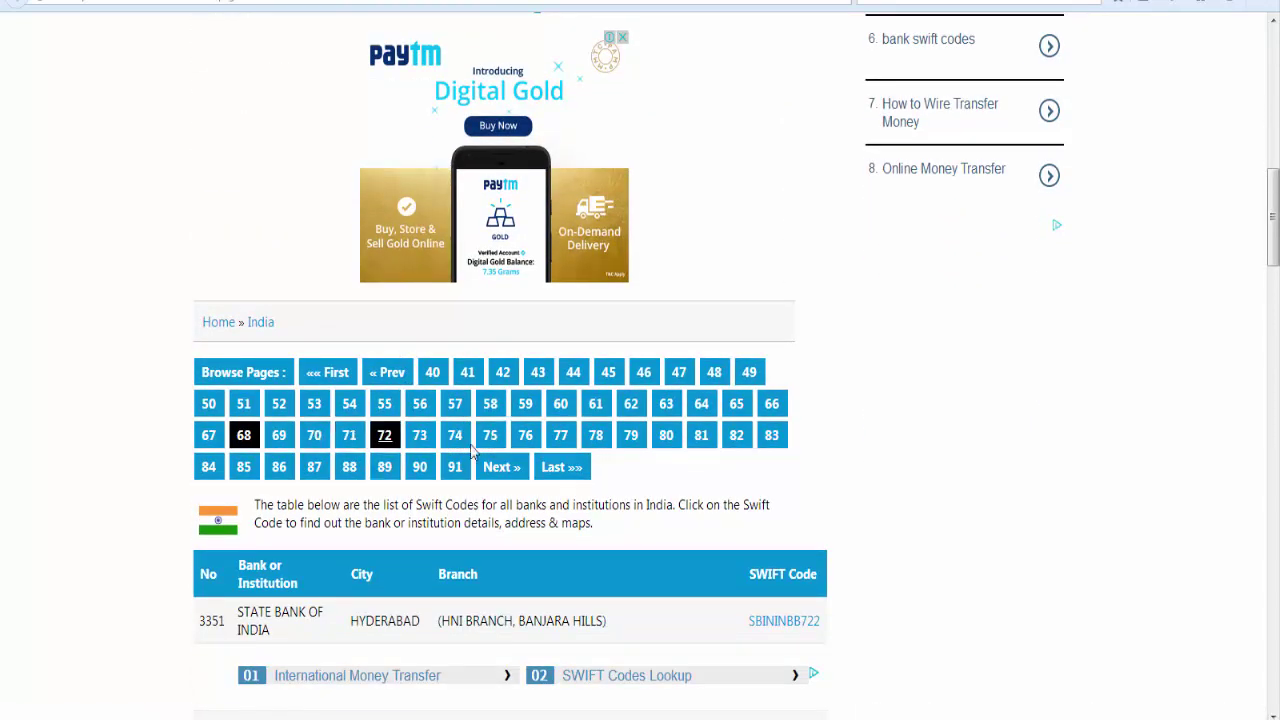
scroll(409, 407, "down", 2)
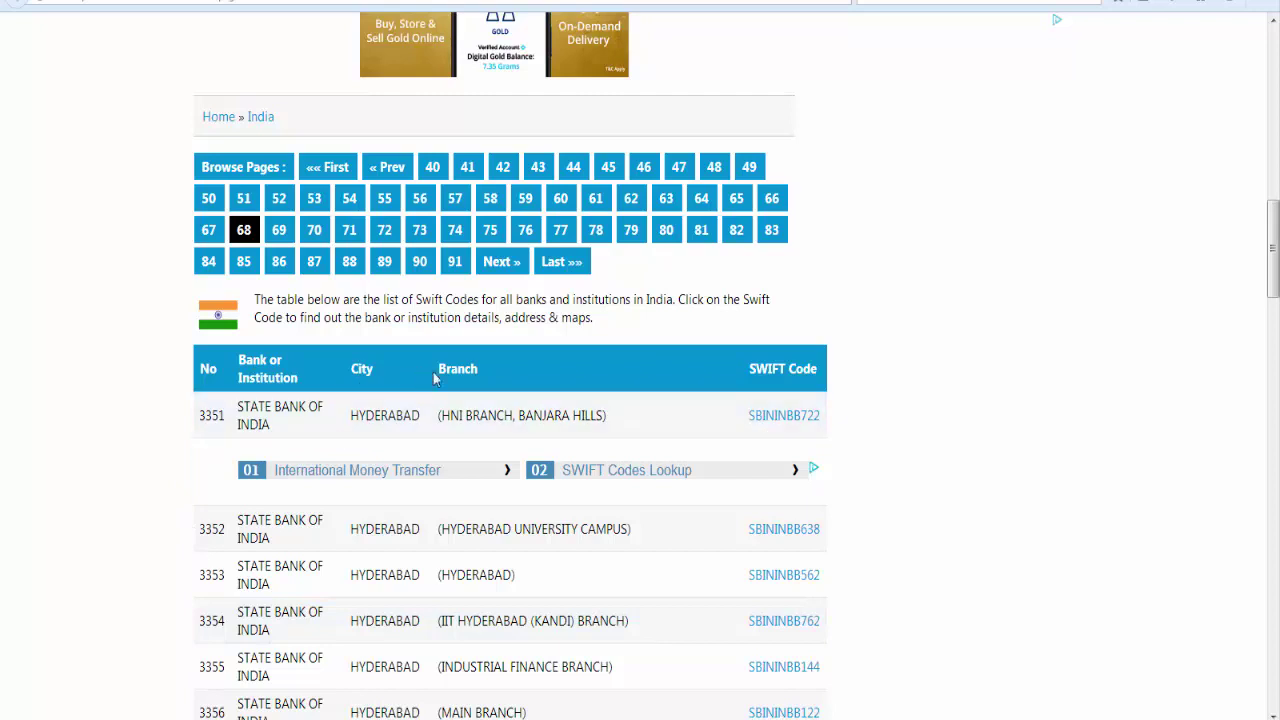
scroll(849, 374, "down", 4)
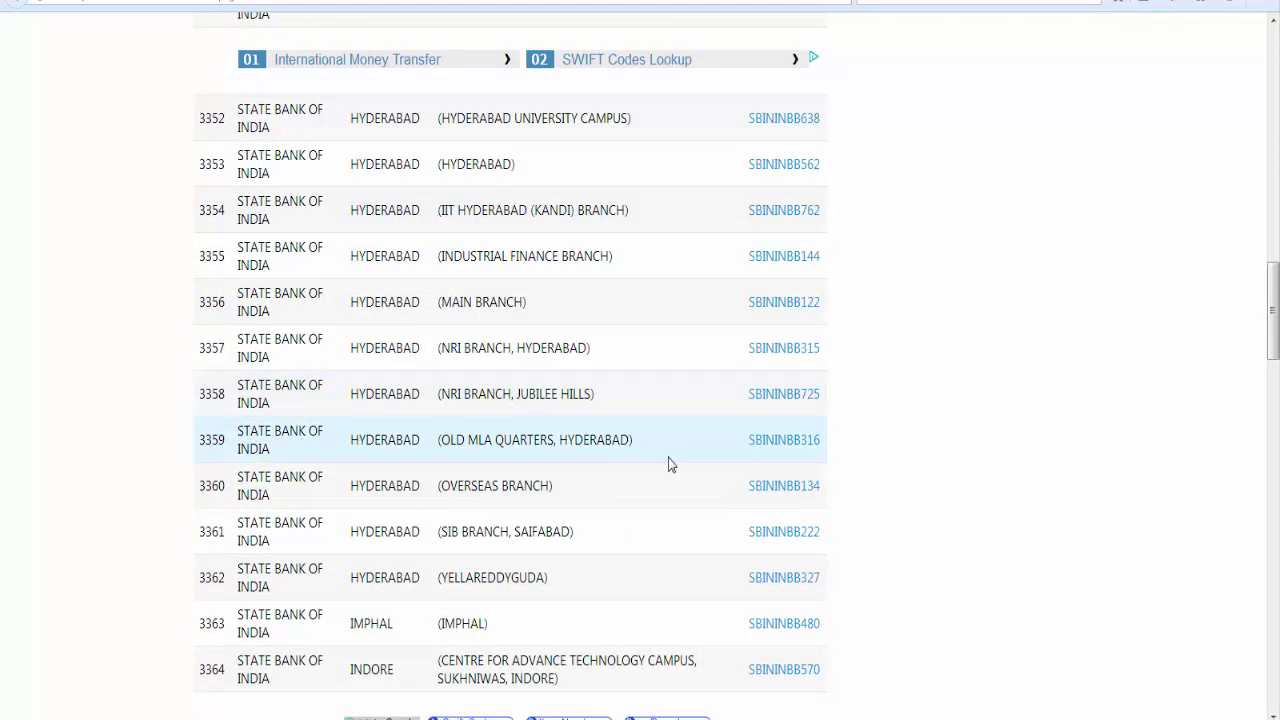
scroll(320, 470, "down", 4)
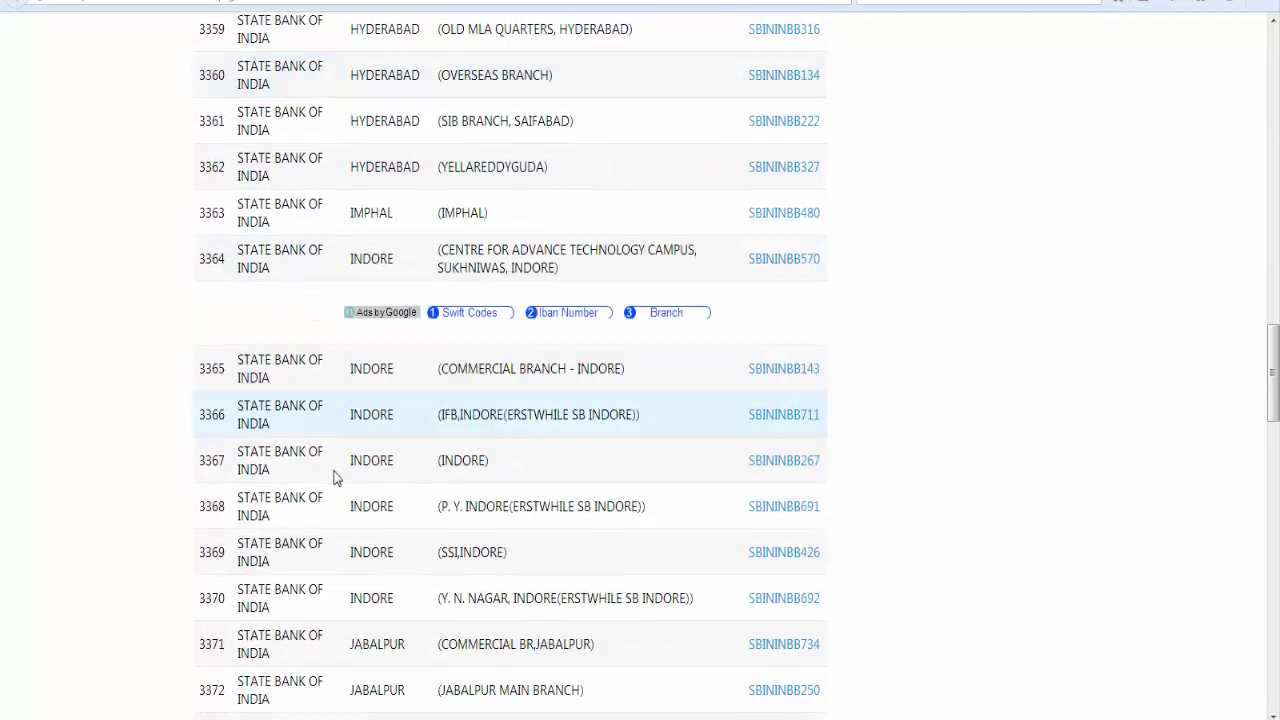
scroll(405, 419, "down", 2)
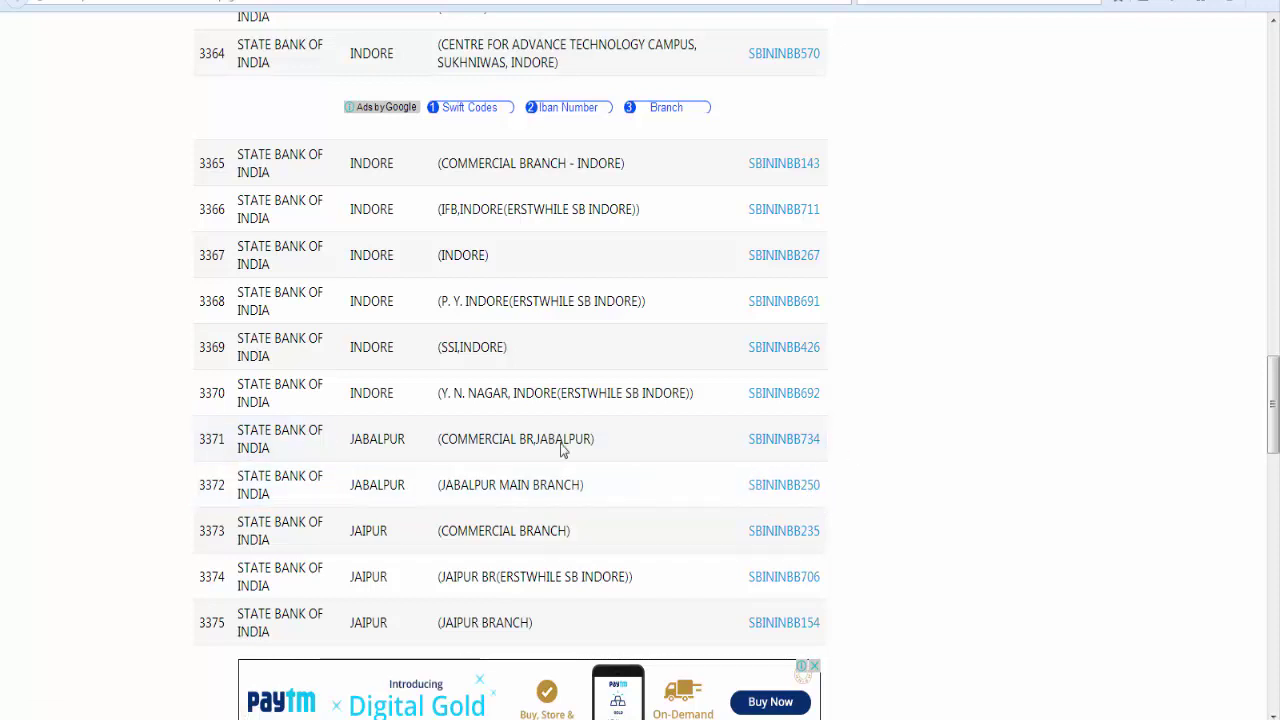
scroll(601, 450, "down", 4)
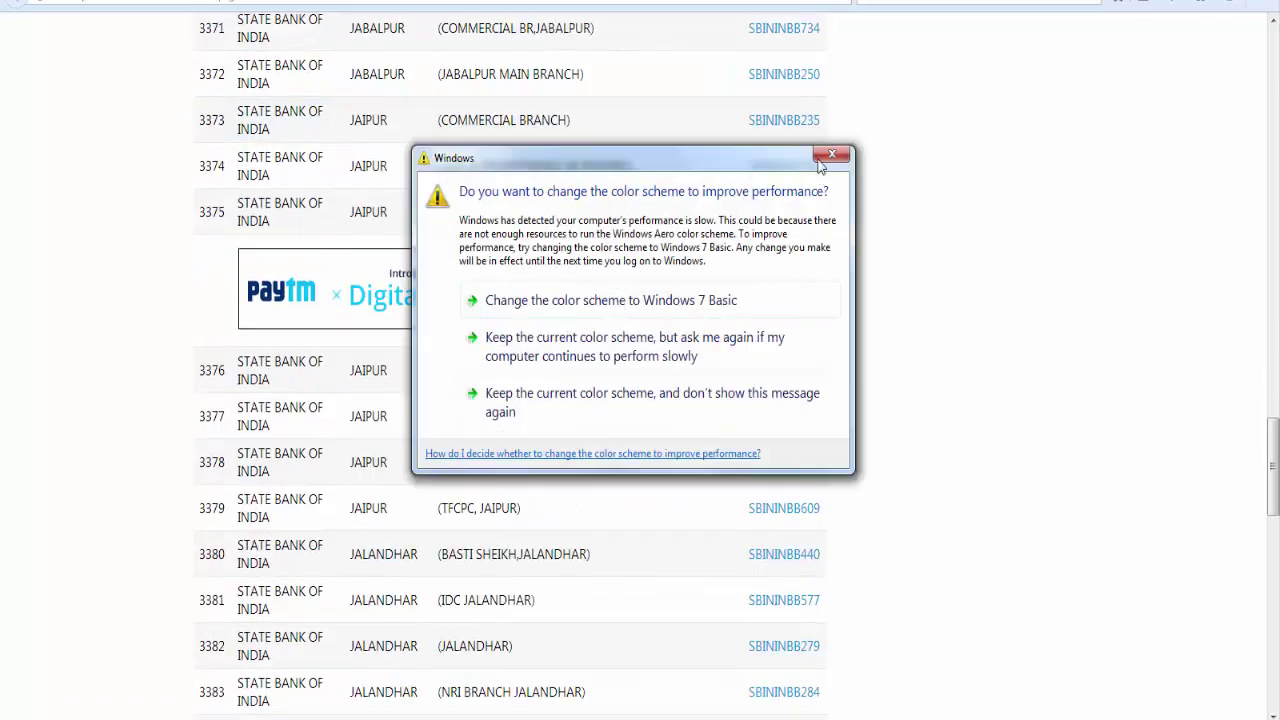
left_click(831, 154)
Step: Go back to the "What is a SWIFT Code?" section and examine the full AAAA BB CC DDD format
scroll(380, 272, "up", 15)
scroll(381, 268, "up", 10)
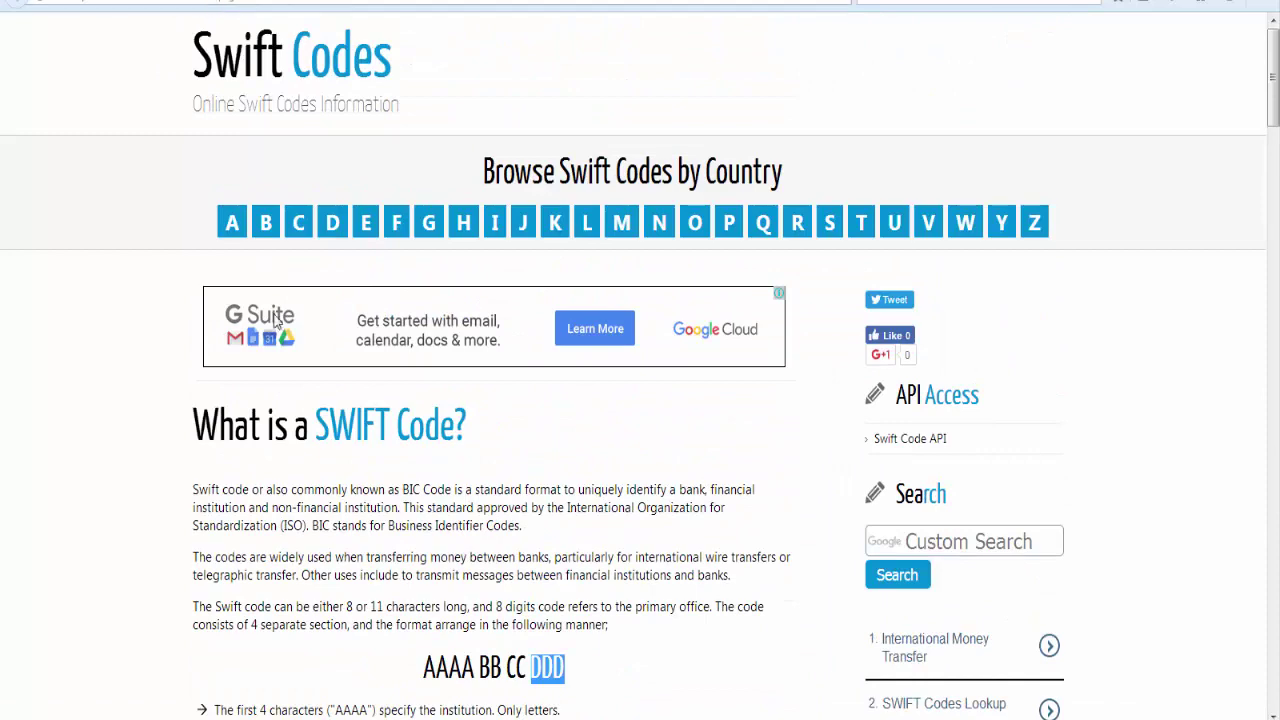
scroll(538, 462, "down", 1)
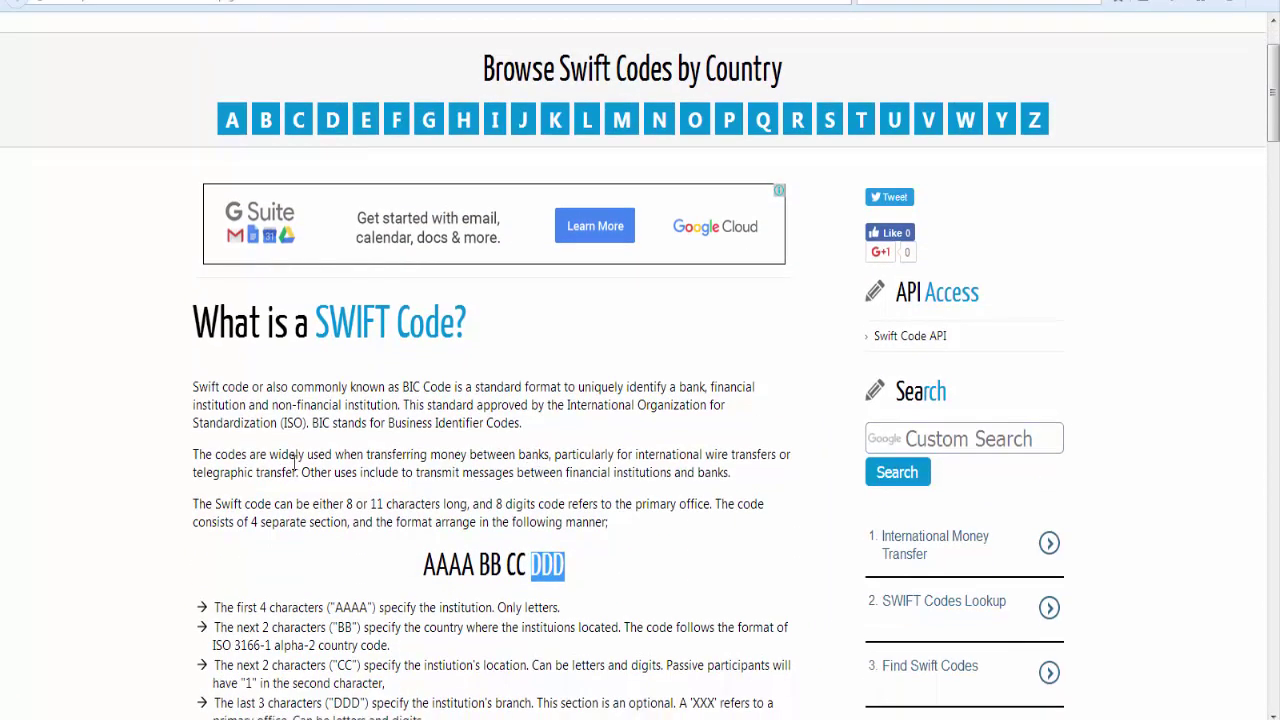
scroll(293, 461, "down", 2)
left_click(422, 363)
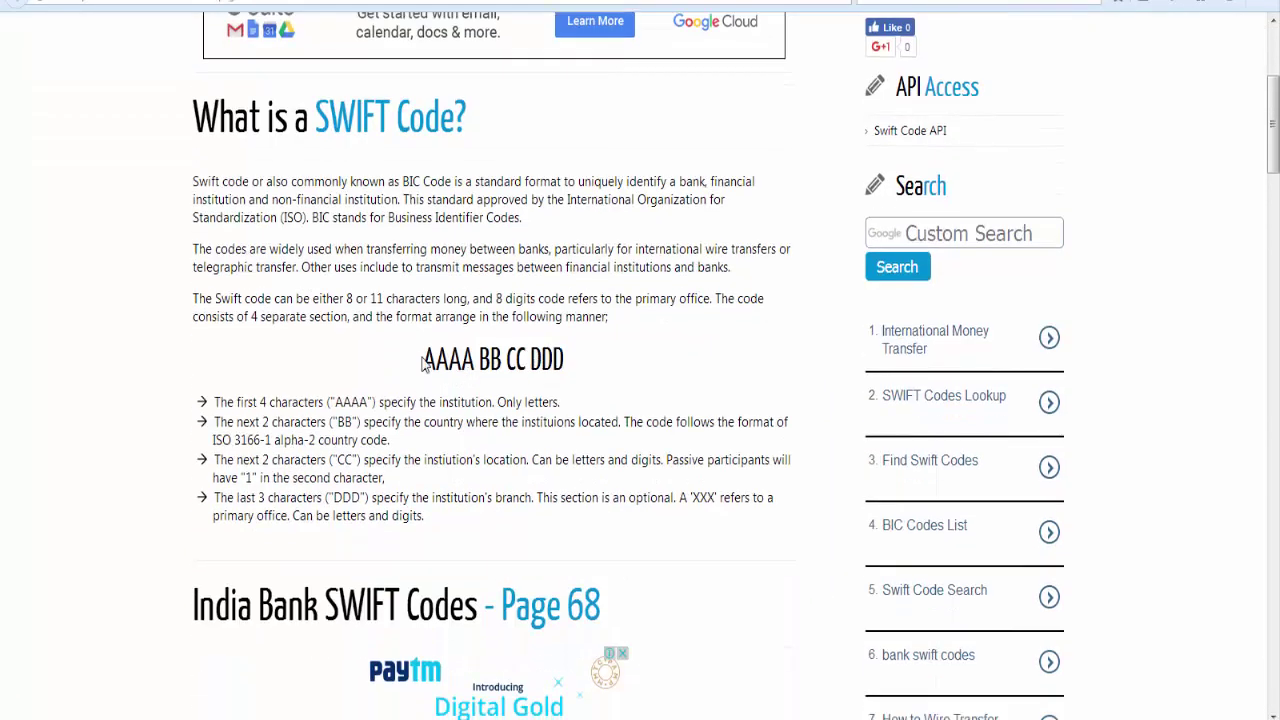
left_click_drag(422, 363, 616, 362)
left_click(615, 366)
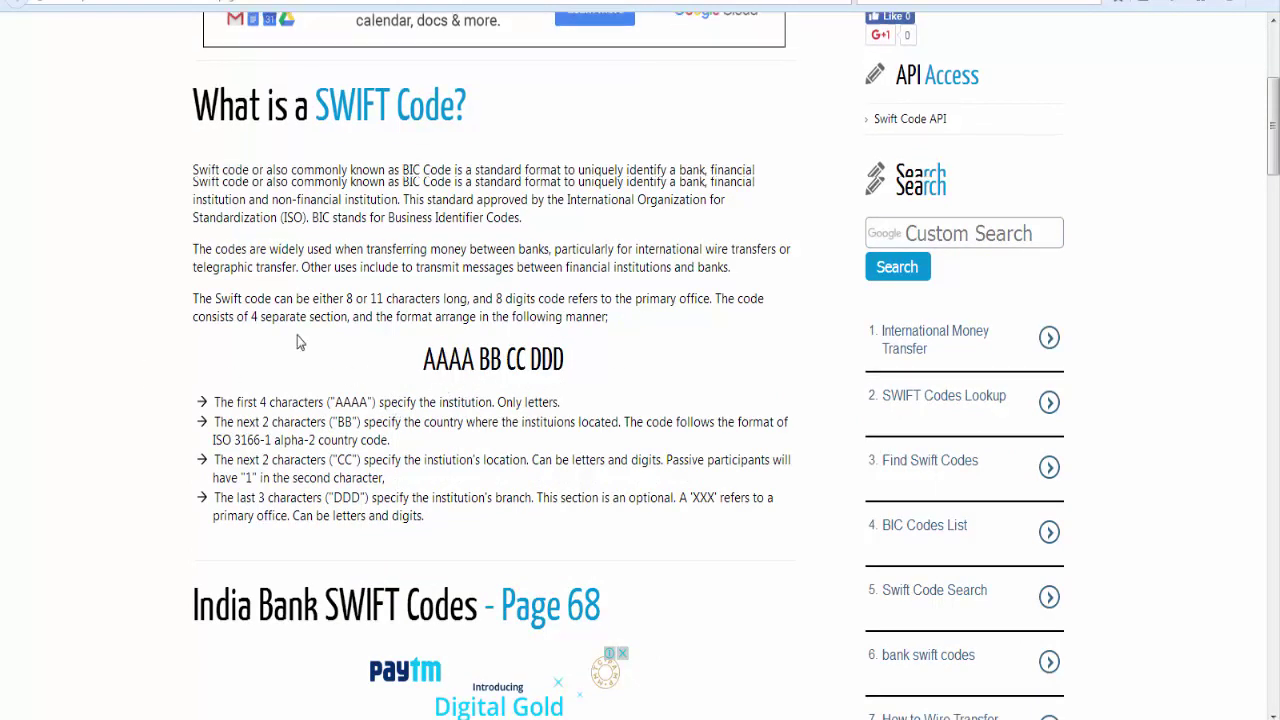
scroll(297, 341, "down", 1)
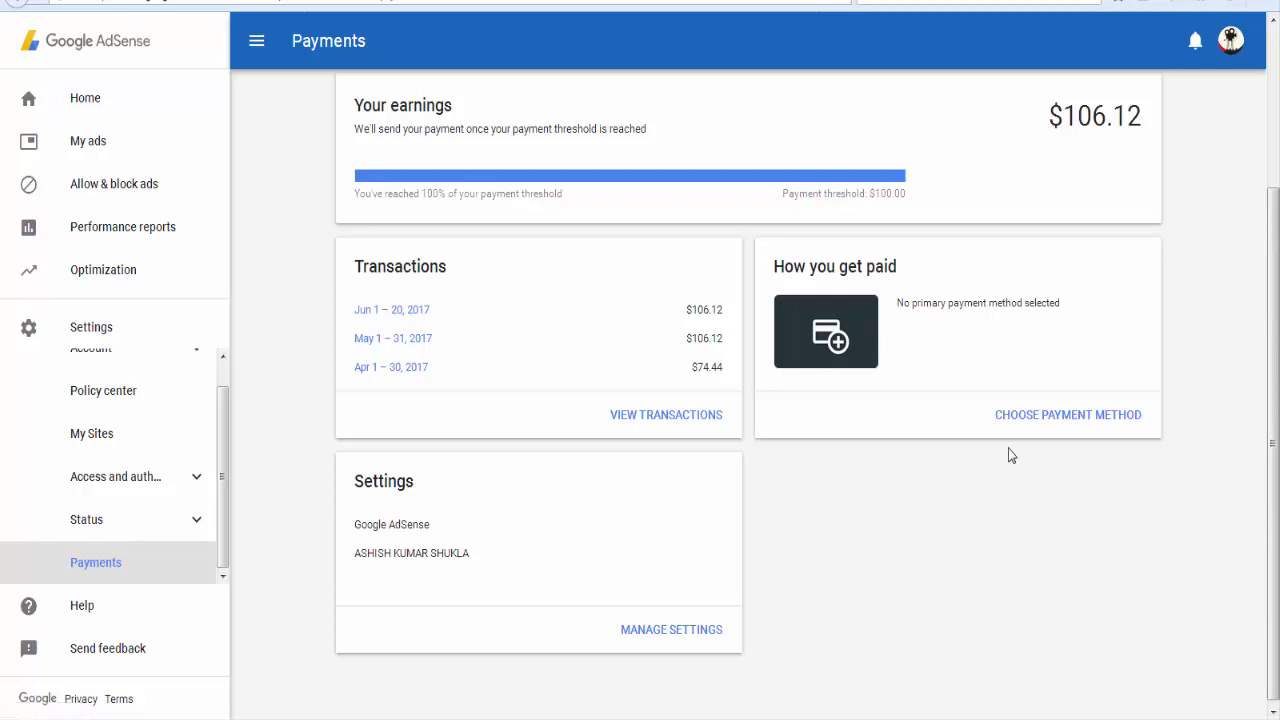
Step: Switch to Google AdSense, open the payment methods and check the wire transfer entry's partial bank account number
left_click(1061, 418)
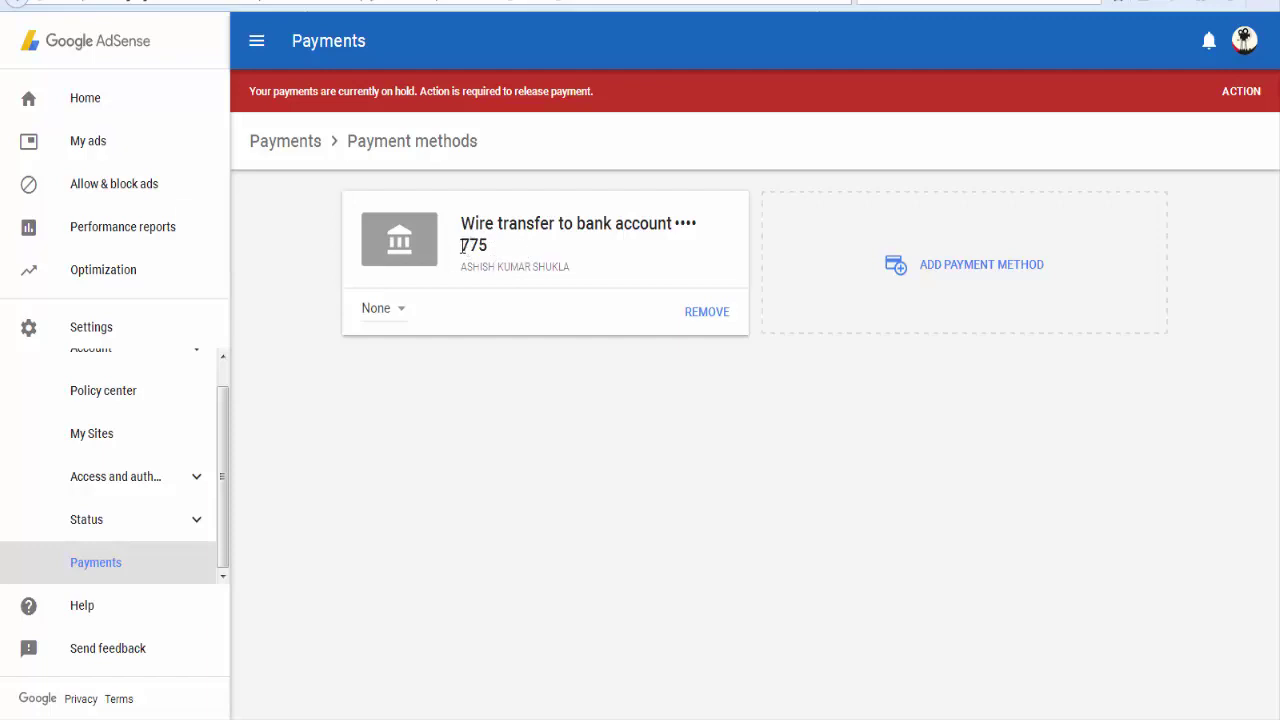
left_click_drag(462, 244, 492, 252)
left_click(580, 251)
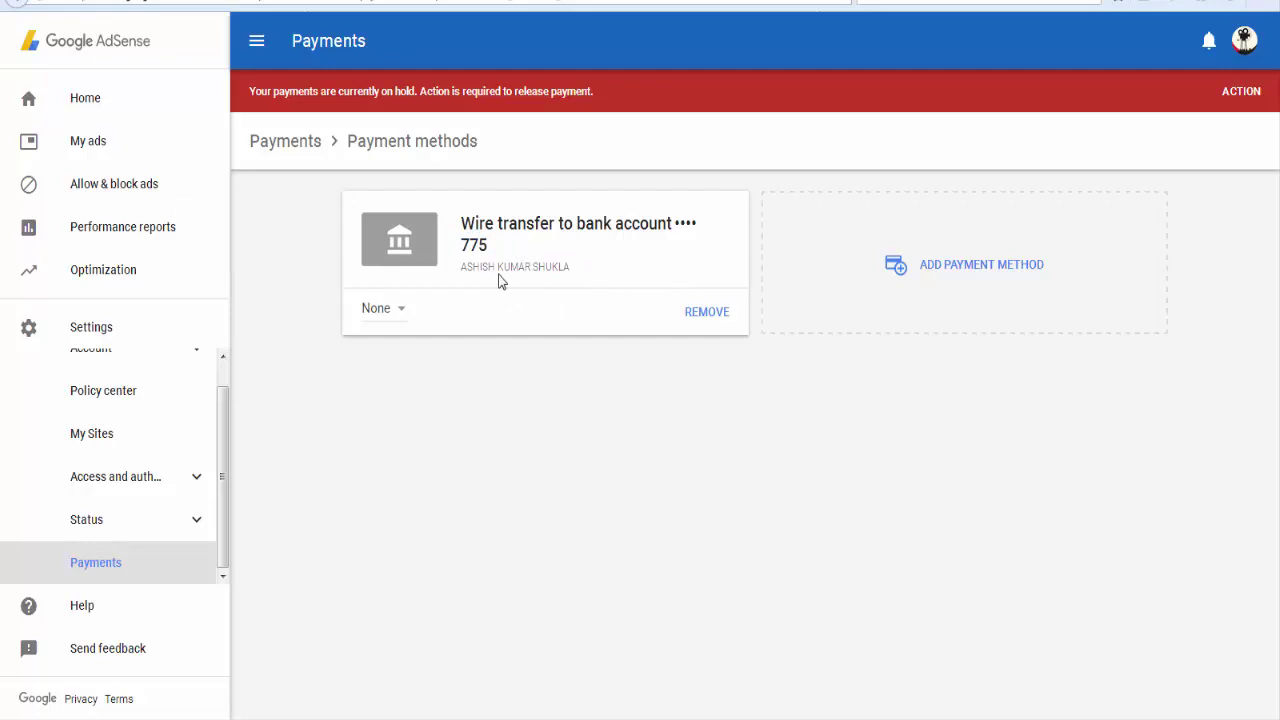